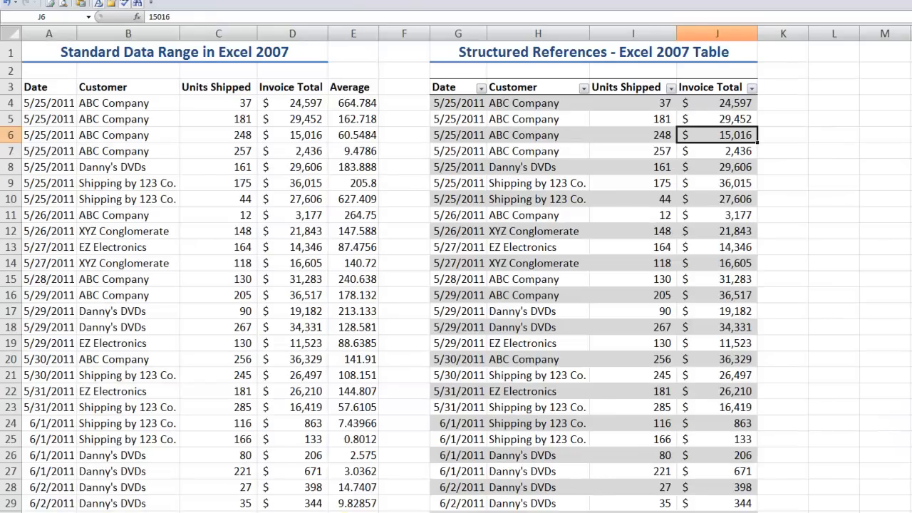
- Switch to the Excel 2010 workbook to view its structured references table, and return to the Tip 125a Excel 2007 workbook
mouse_move(347, 512)
click(347, 471)
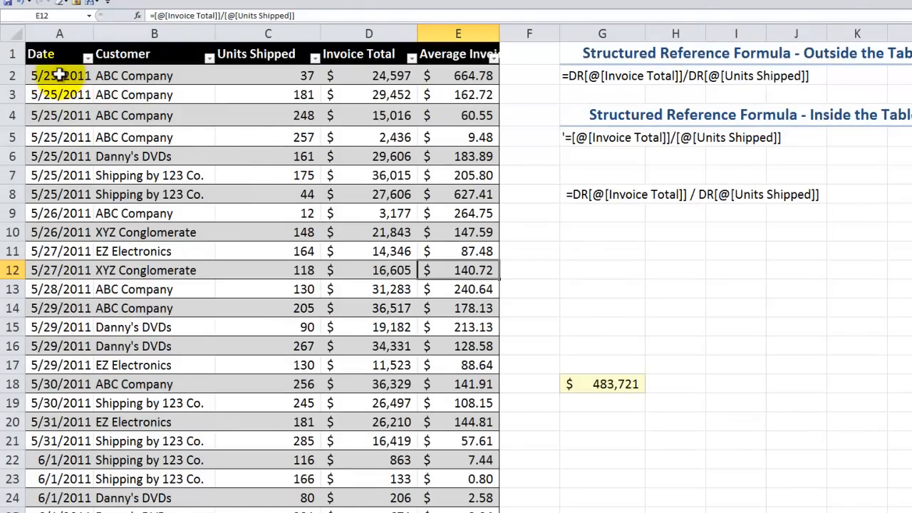
click(59, 74)
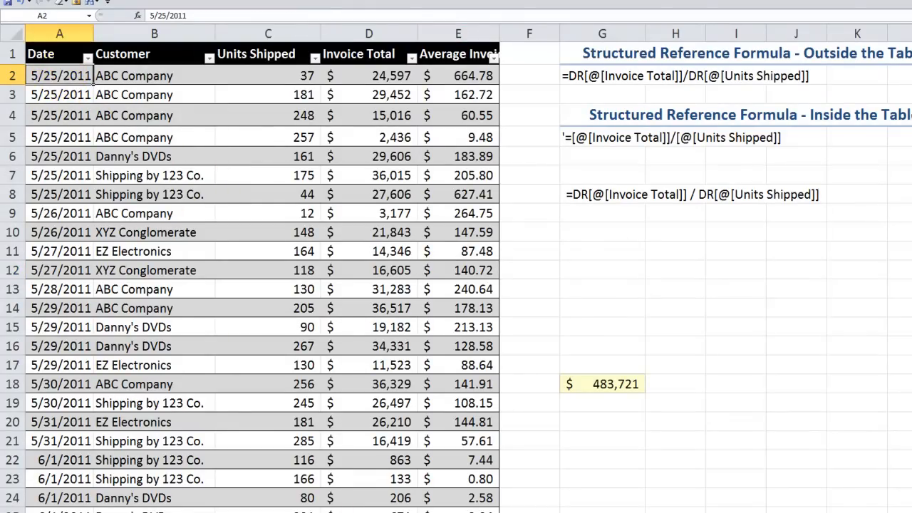
mouse_move(310, 511)
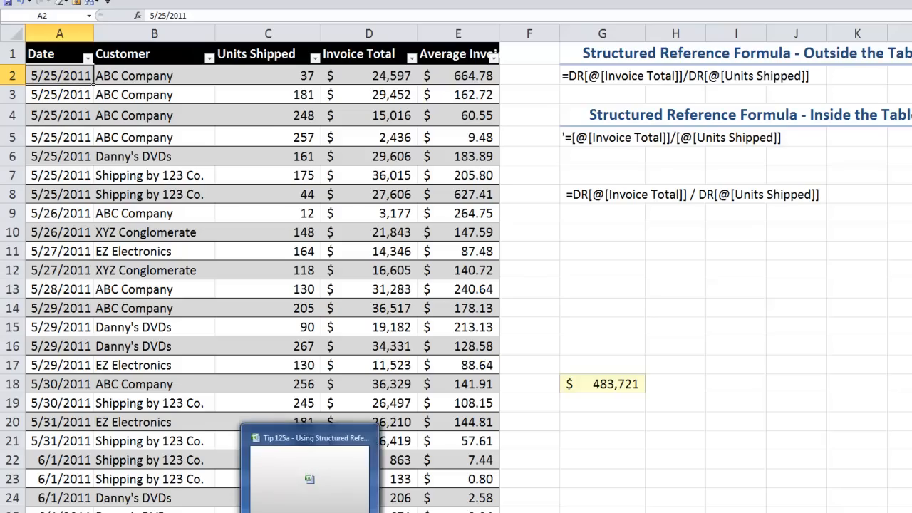
click(310, 491)
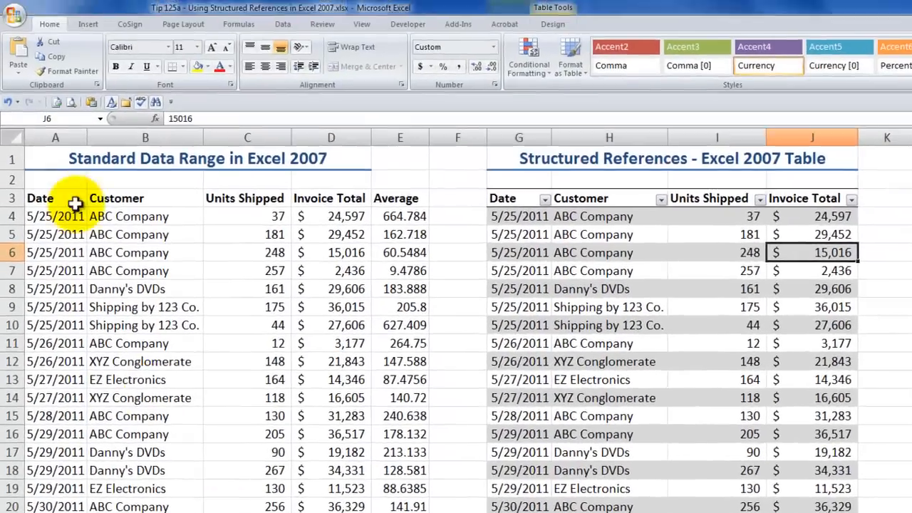
- Examine the standard data range's headings and the cell-reference formulas in the Average column at E4 and E5
click(109, 167)
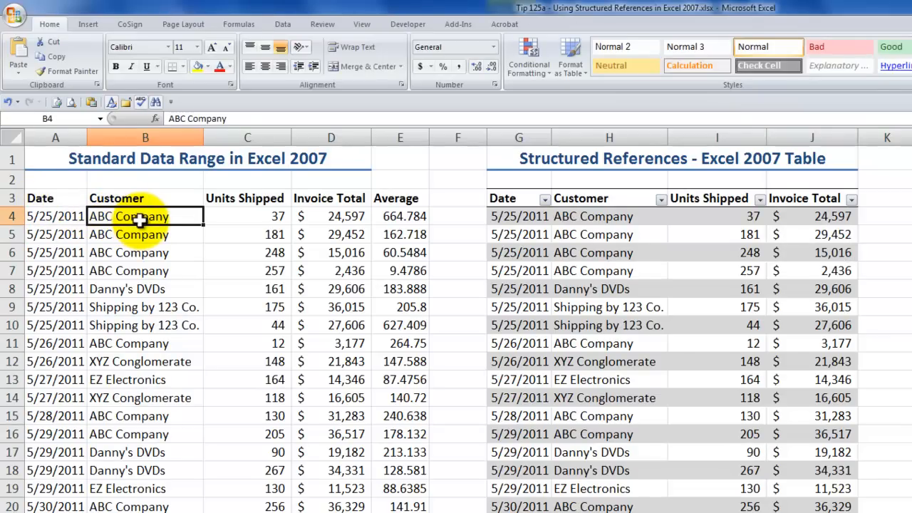
drag(62, 202, 402, 198)
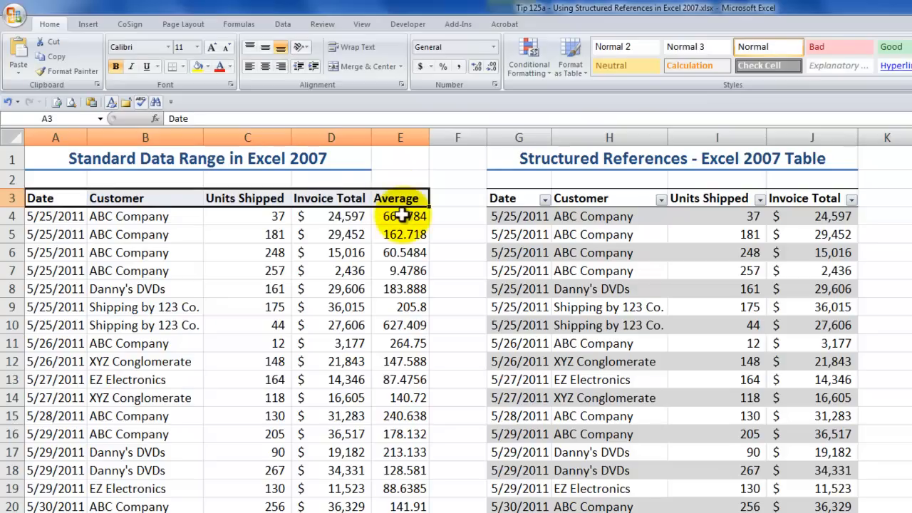
click(402, 216)
double_click(402, 216)
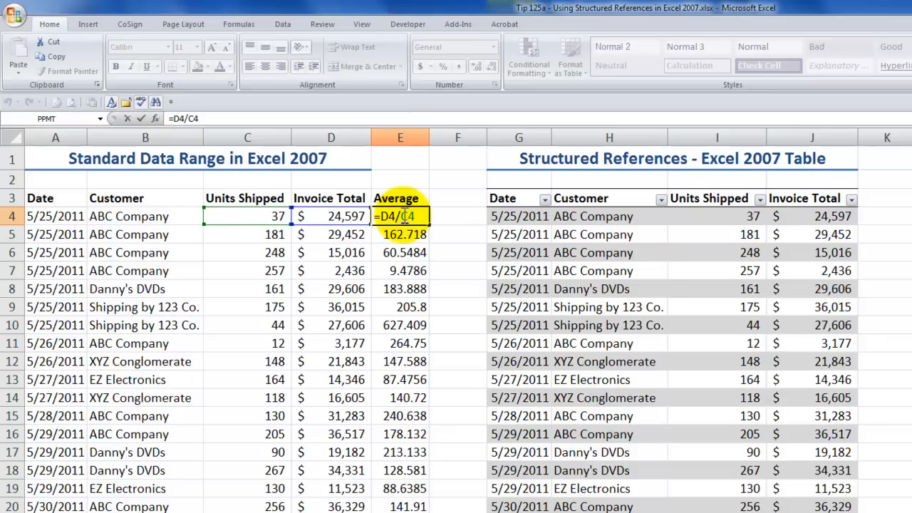
key(Escape)
double_click(403, 216)
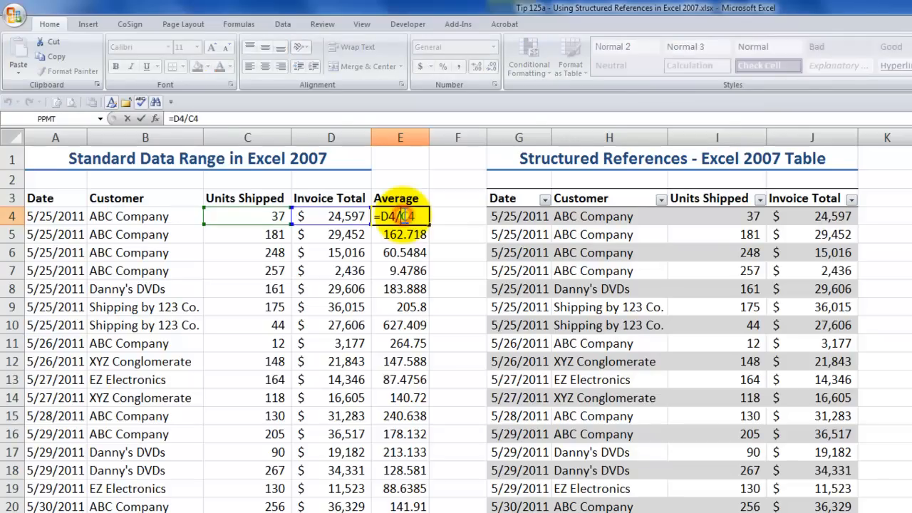
key(Escape)
double_click(405, 234)
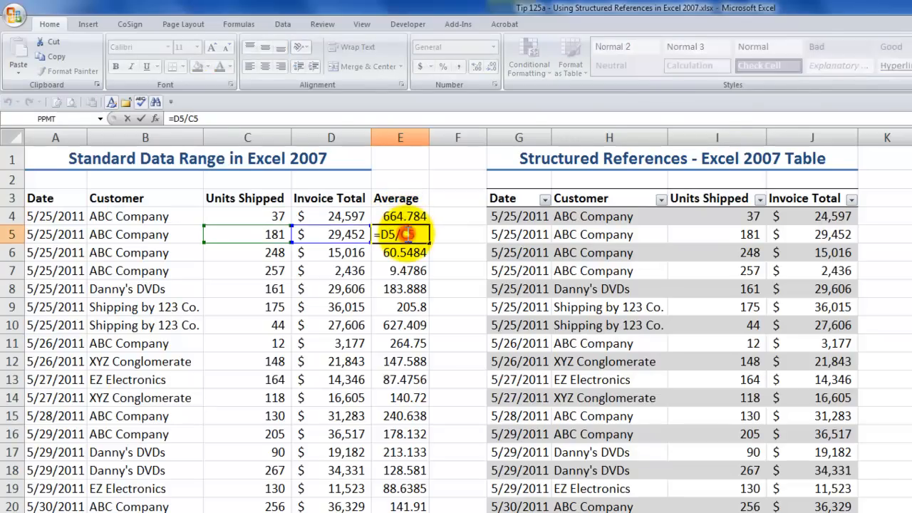
key(Escape)
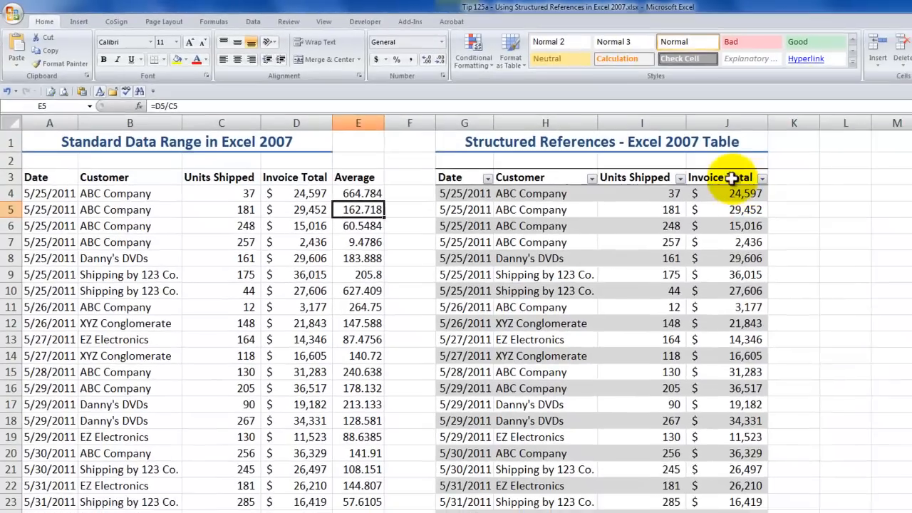
- Review the Structured References table's available styles and its table name, keeping both as they are
click(729, 194)
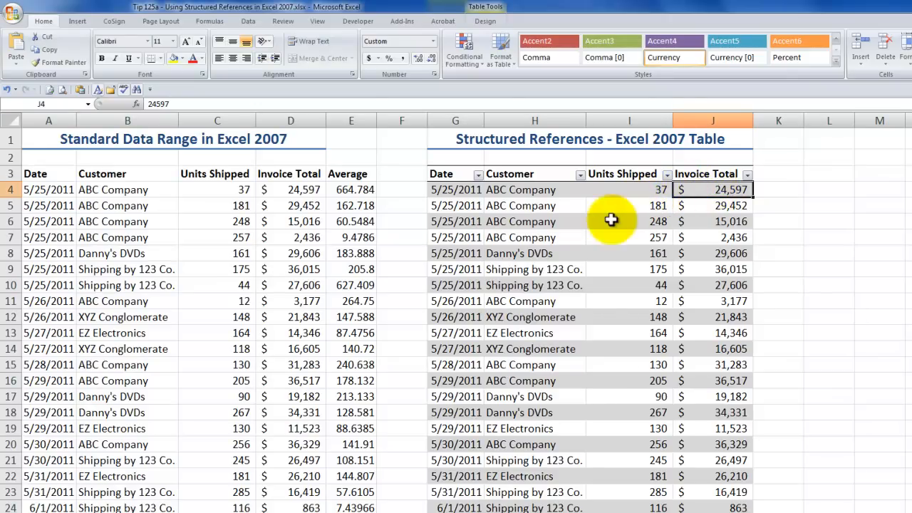
click(485, 20)
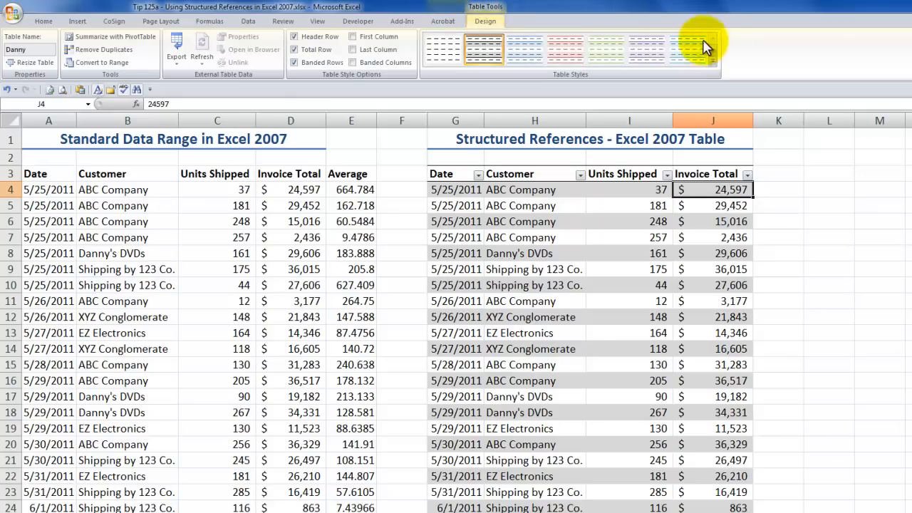
click(713, 62)
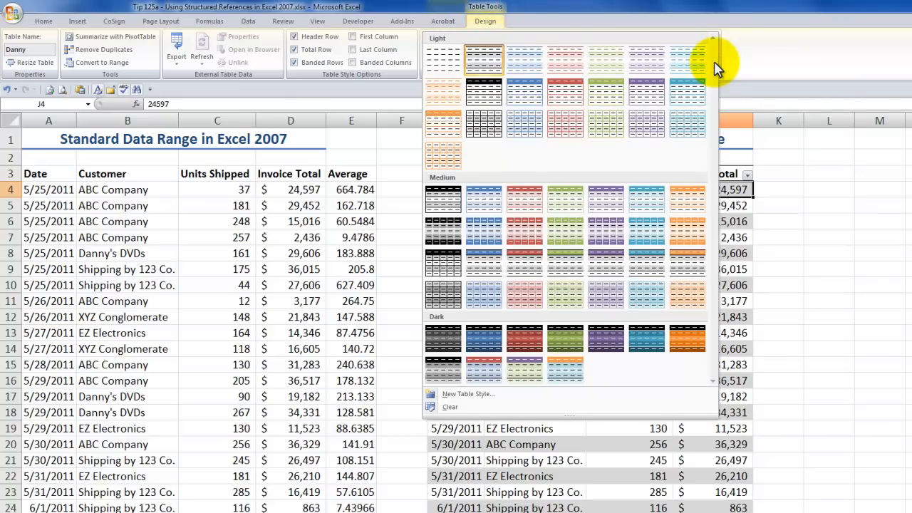
click(829, 142)
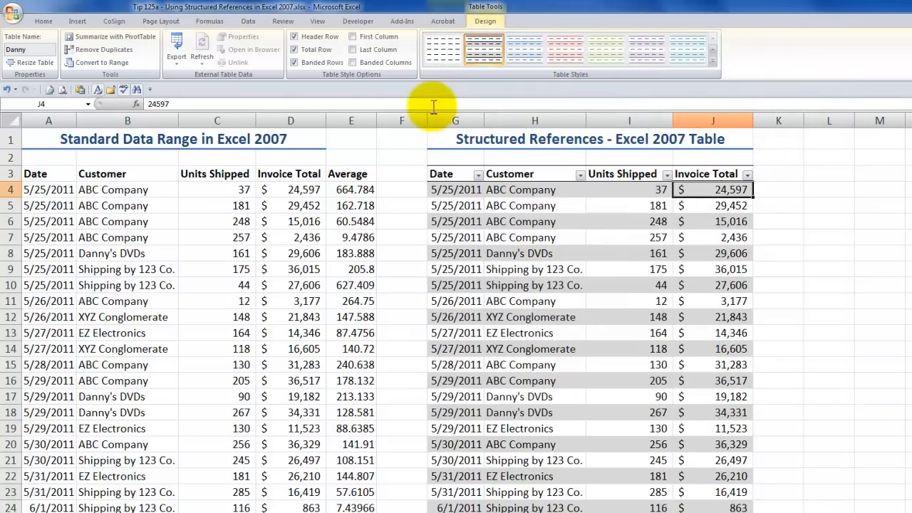
click(26, 49)
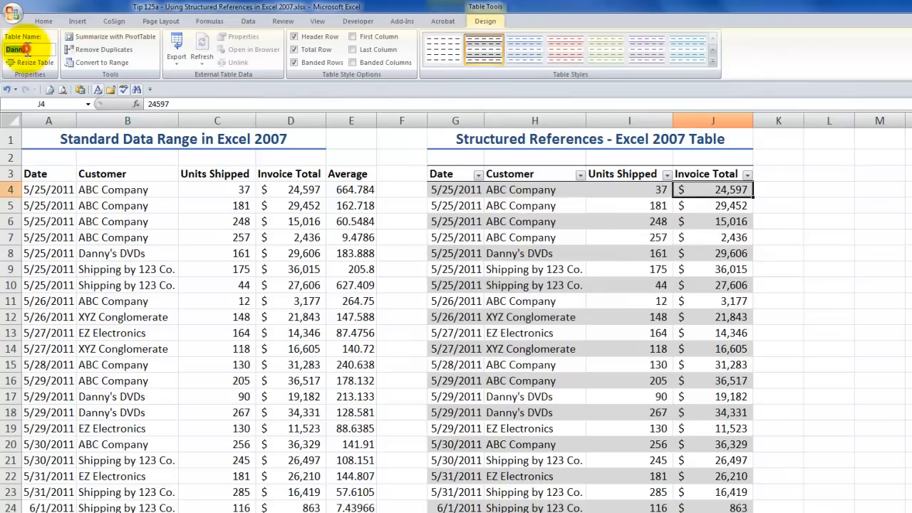
click(31, 49)
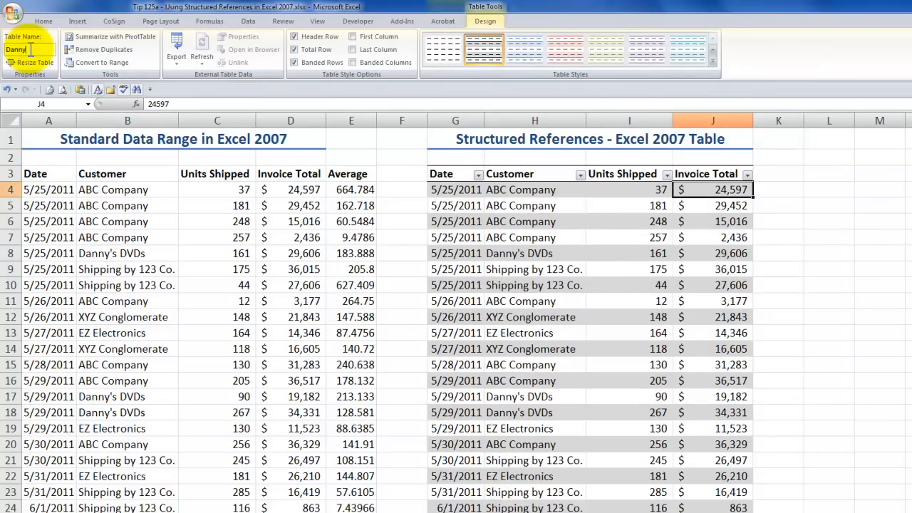
click(518, 205)
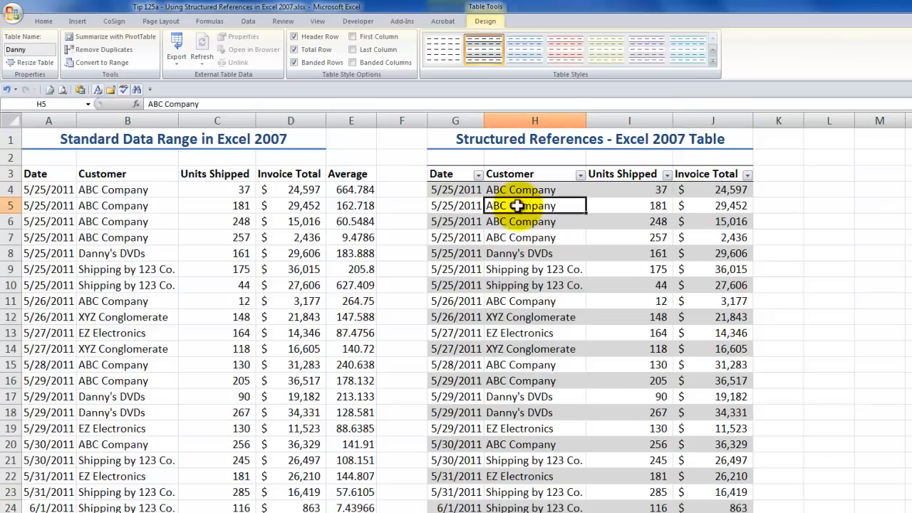
- Add a new column to the Structured References table by entering the heading Average in K3
click(770, 173)
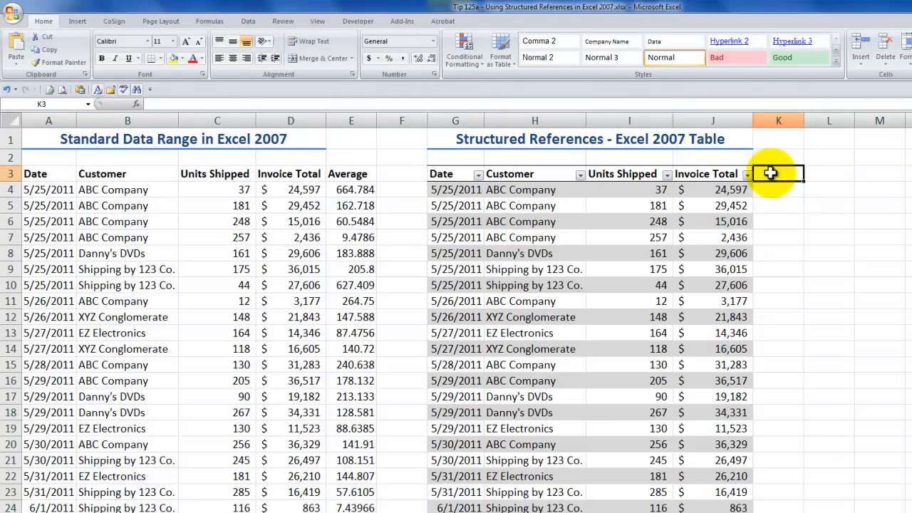
text(Ave)
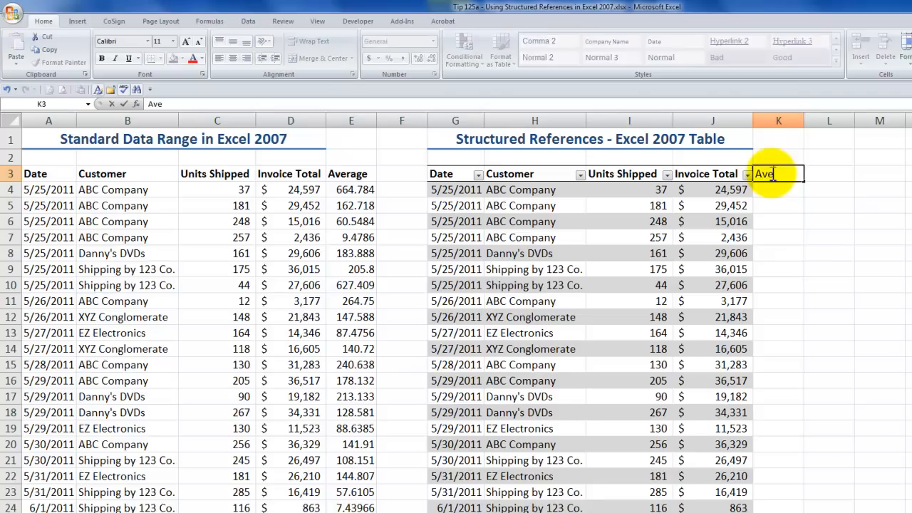
text(rage)
key(Return)
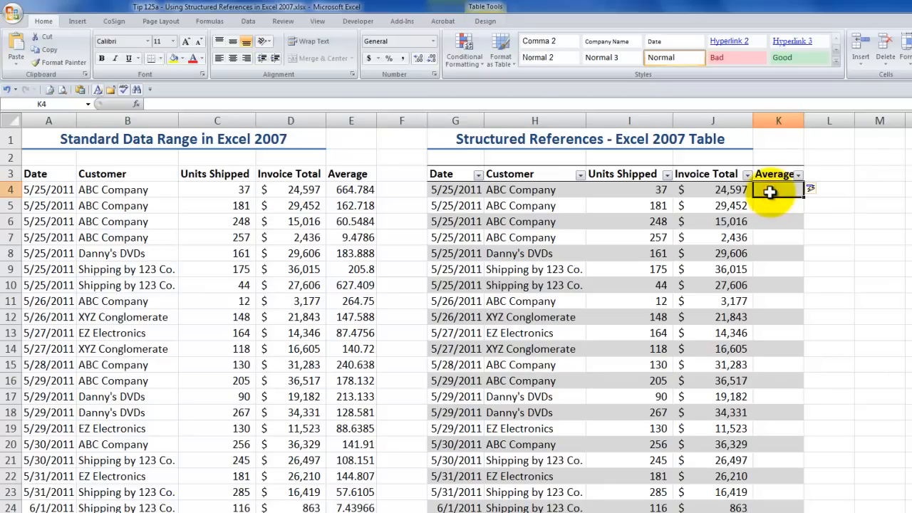
- Enter a structured reference formula in K4 dividing this row's Invoice Total by its Units Shipped, filling the Average column
text(=)
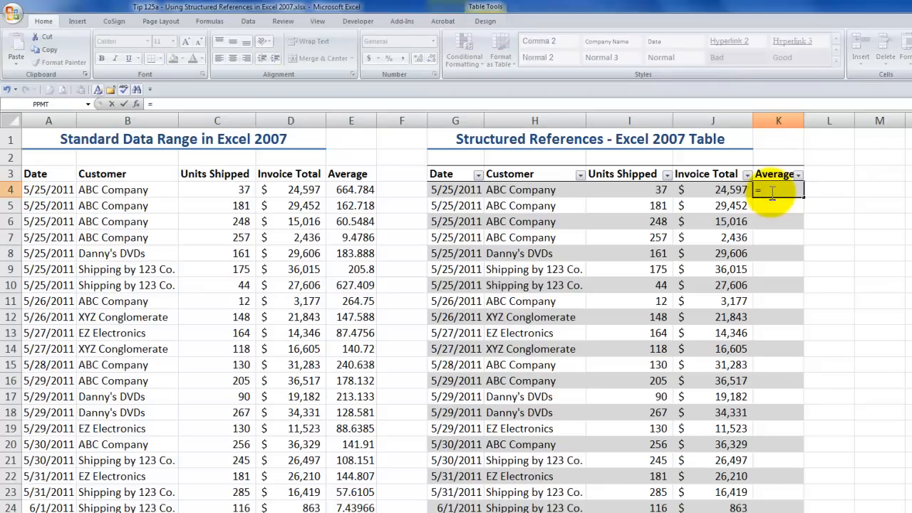
click(715, 189)
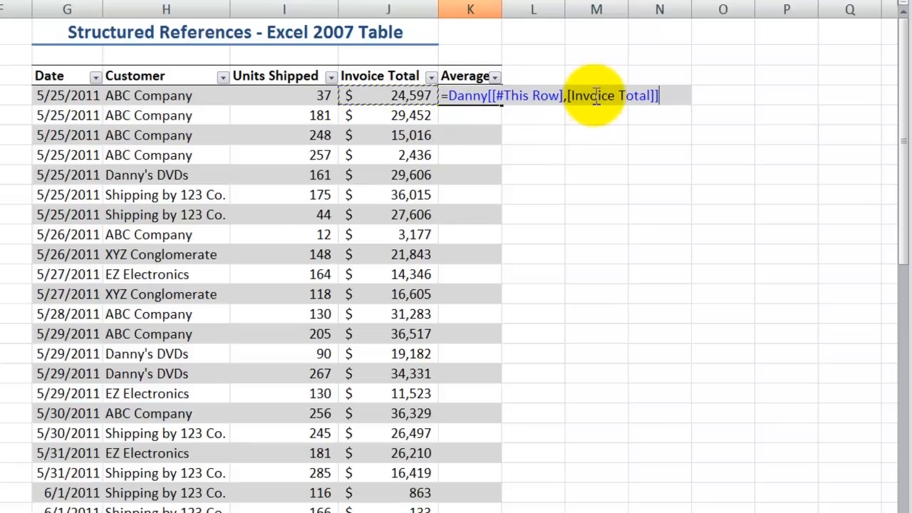
text(/)
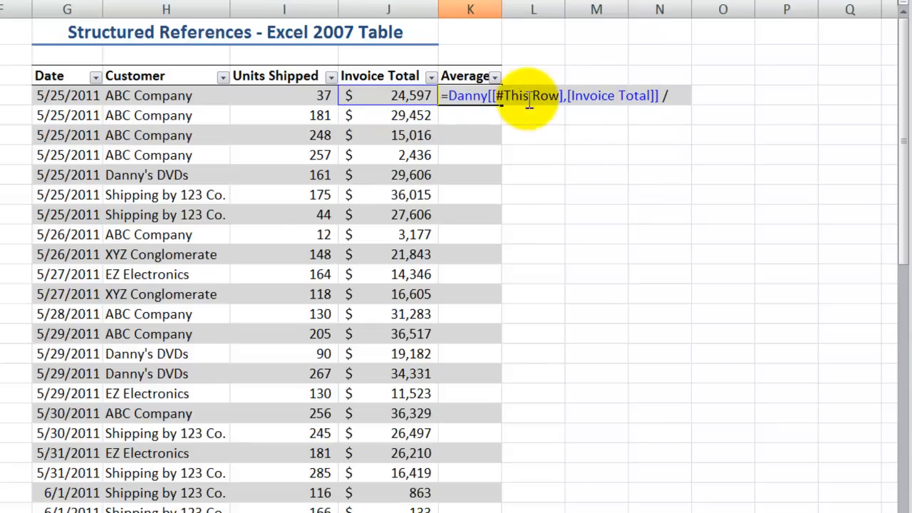
click(316, 95)
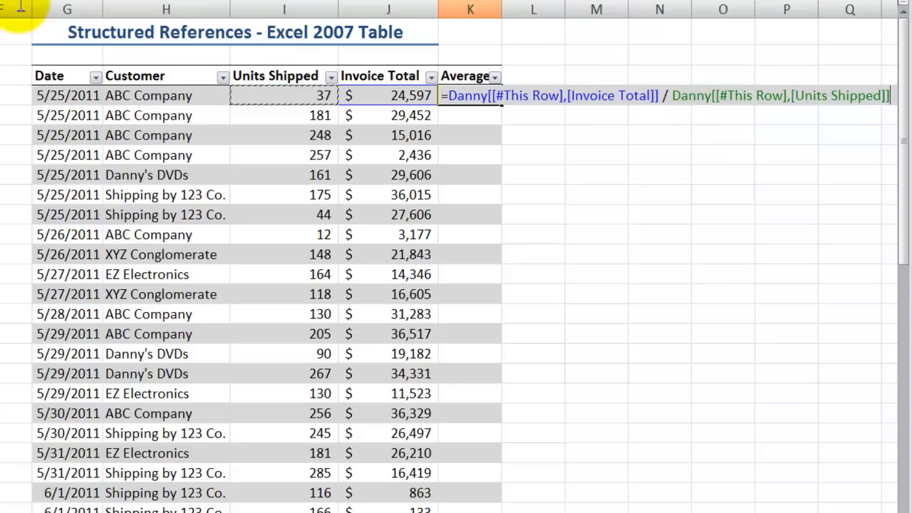
key(ctrl+Return)
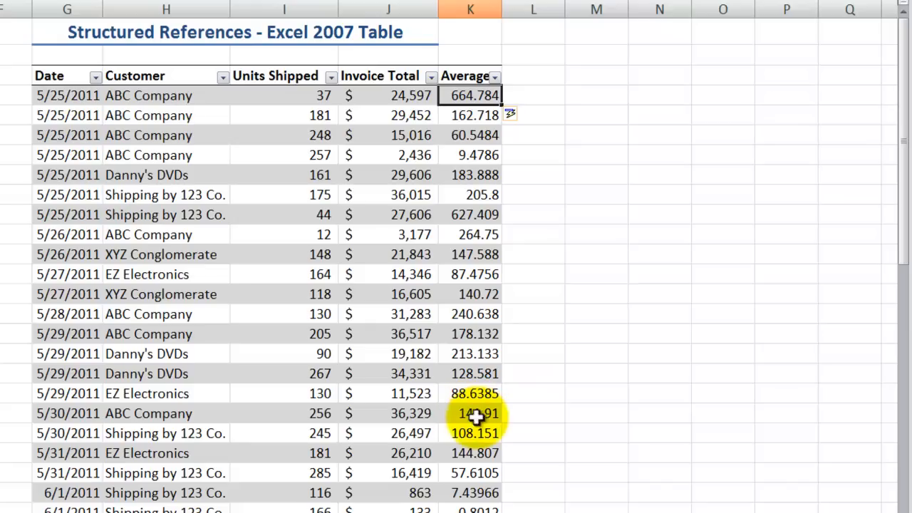
- Compare the average formula in E11 of the Excel 2010 workbook with the one in K13 of the Excel 2007 workbook
click(524, 113)
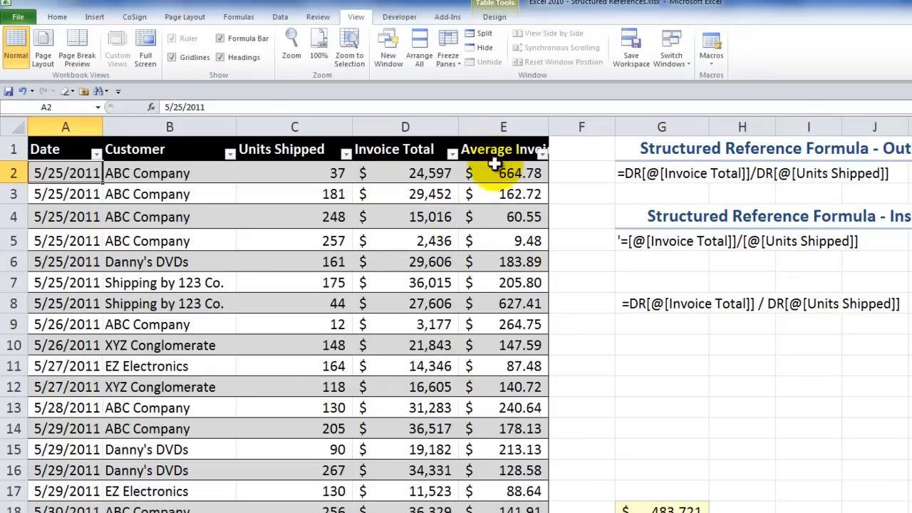
double_click(511, 366)
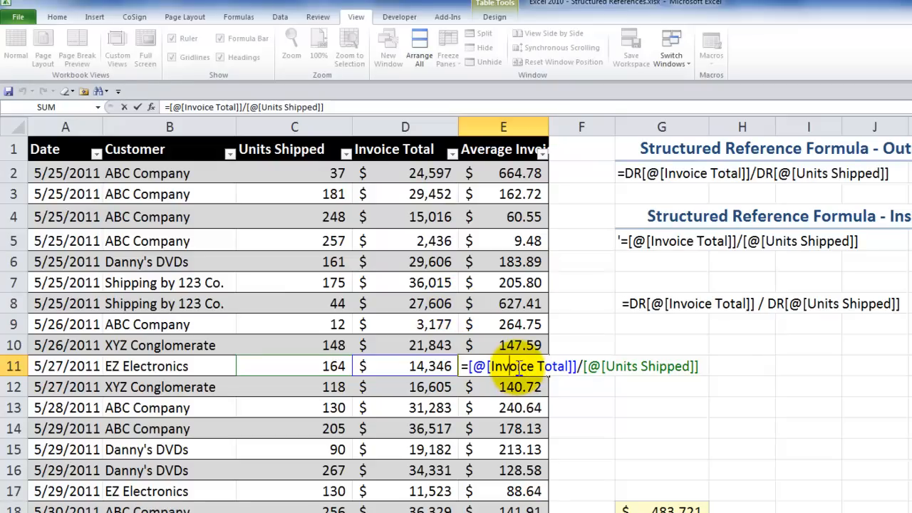
key(ctrl+Return)
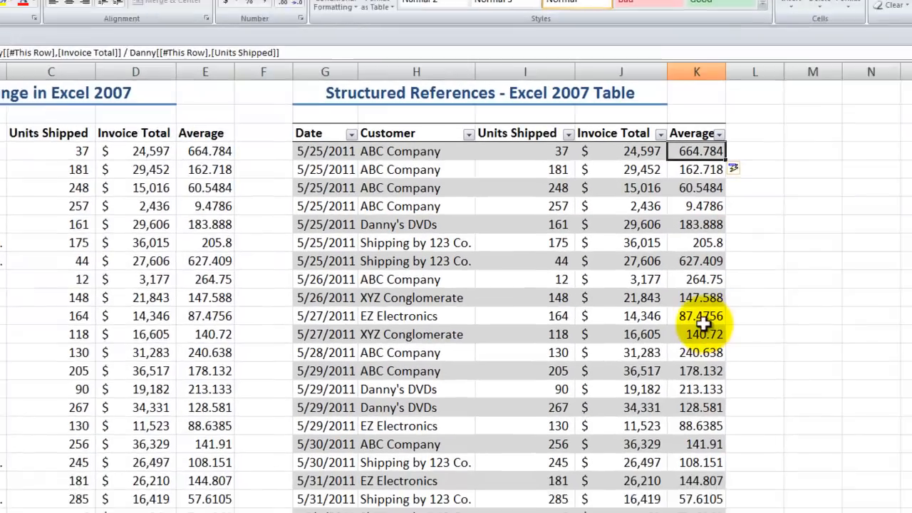
click(863, 356)
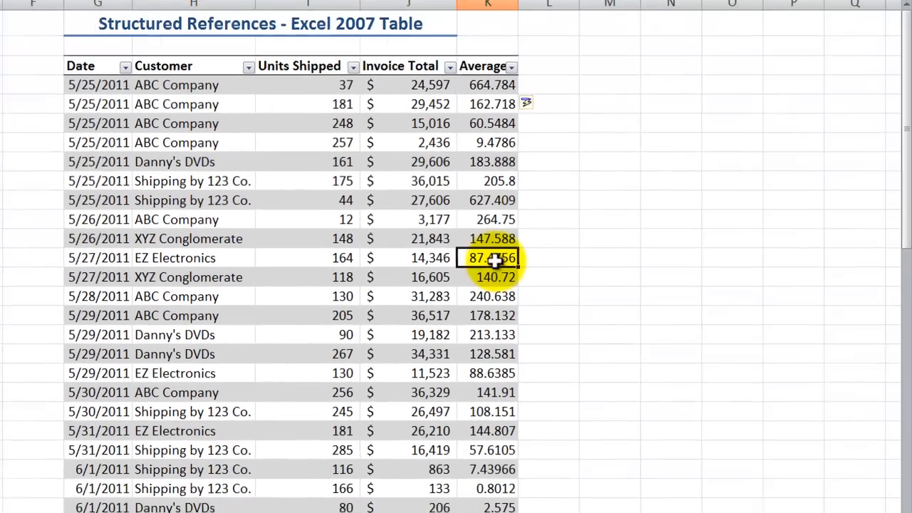
double_click(494, 259)
key(Escape)
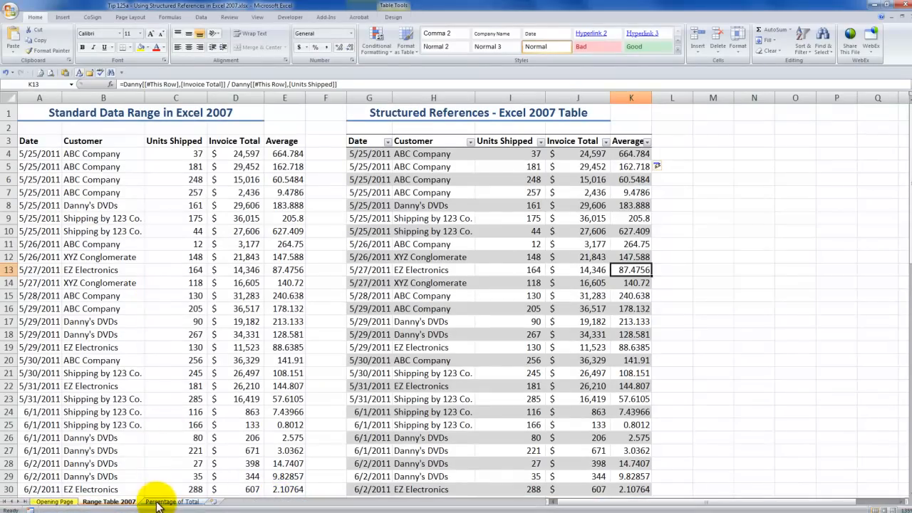
- On the Percentage of Total sheet, check the first table's name and examine the Hardware row's Total formula in F5
click(158, 502)
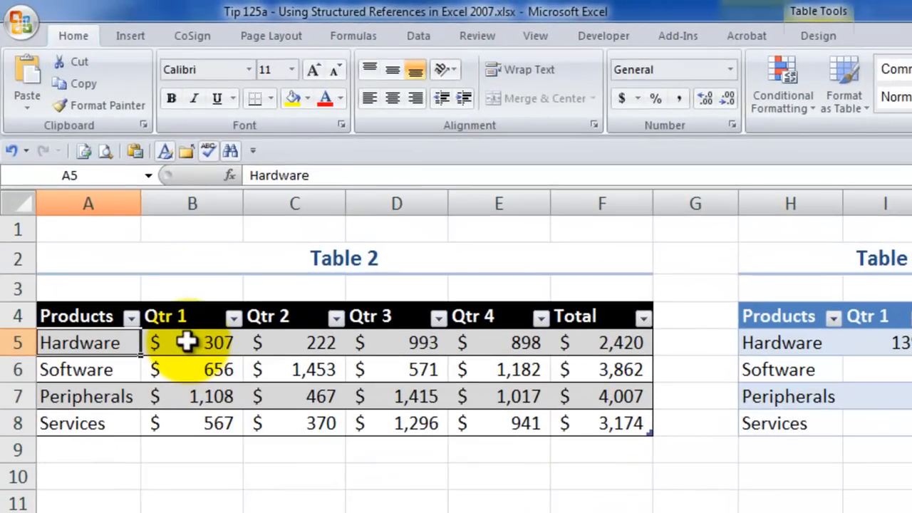
click(186, 343)
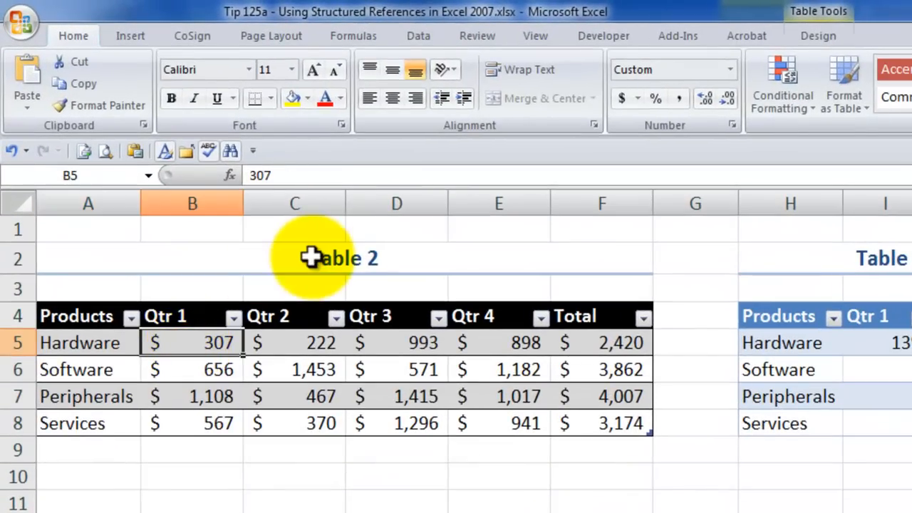
click(813, 34)
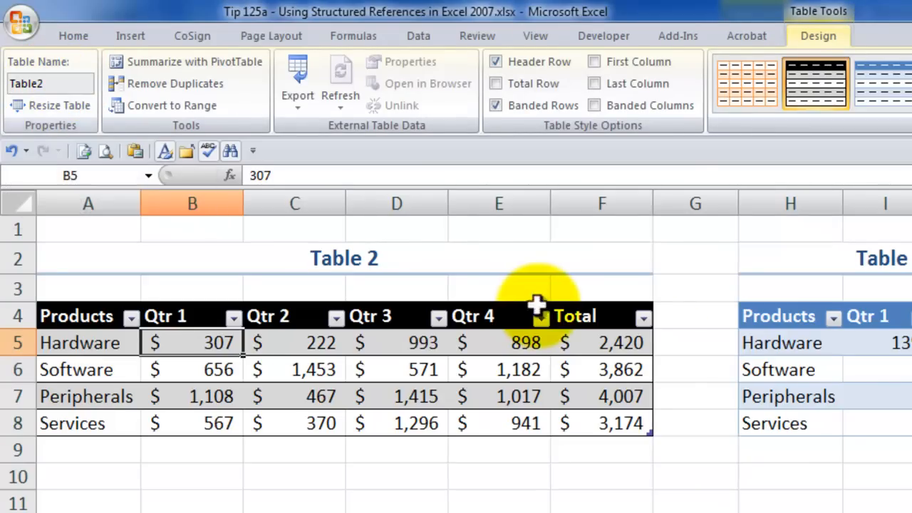
double_click(608, 346)
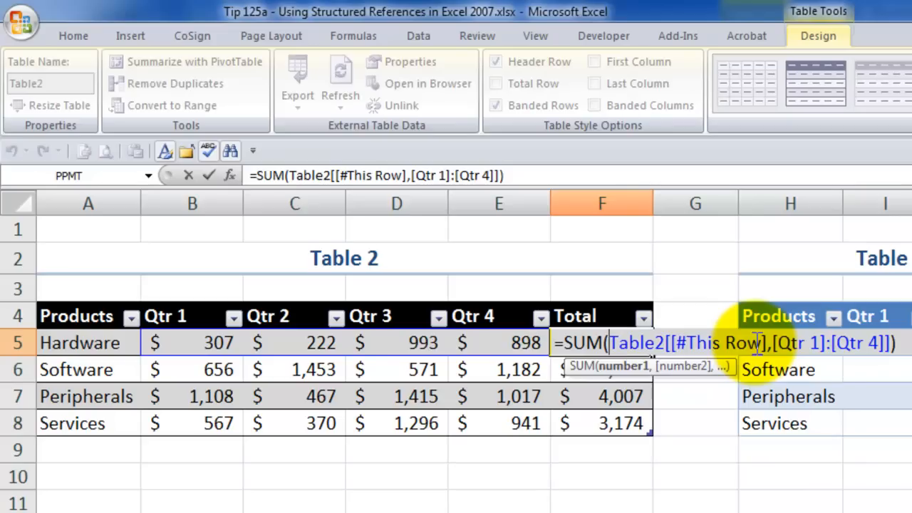
key(ctrl+Return)
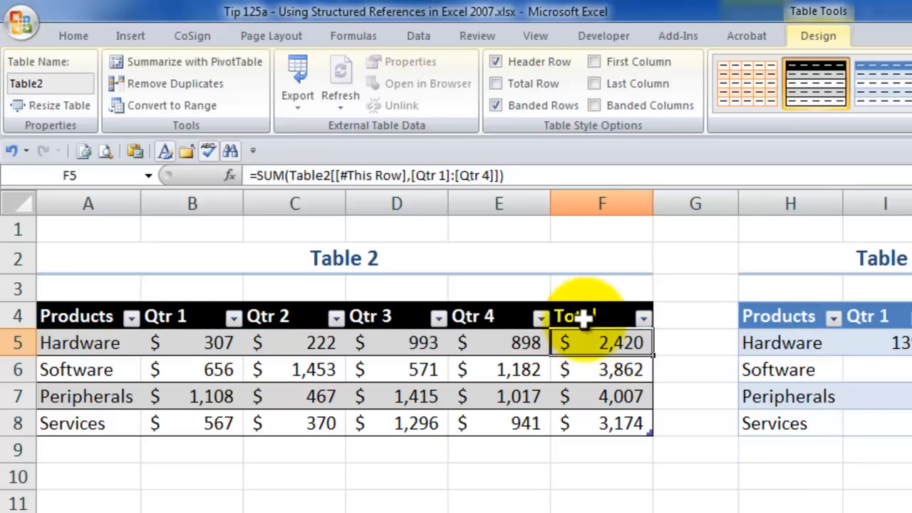
- Rename the Total column heading of Table 2 in F4 as Average
click(583, 318)
text(Average)
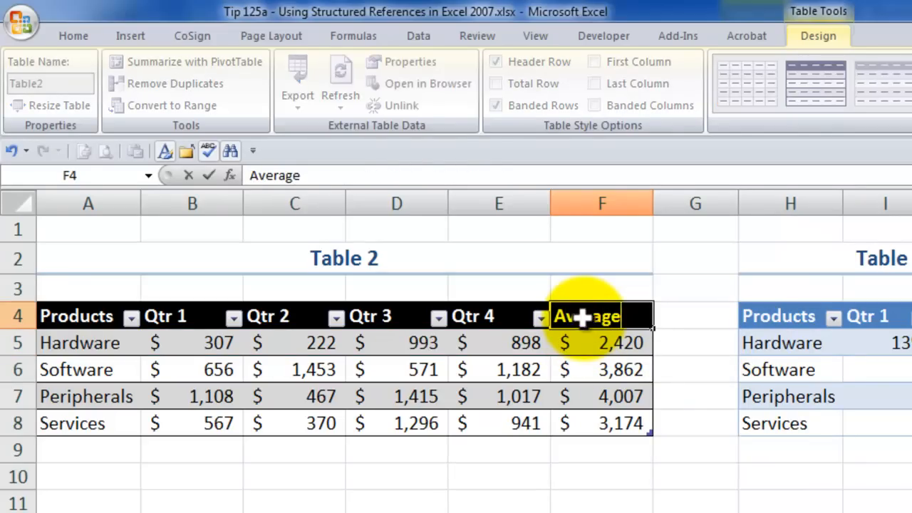
key(Return)
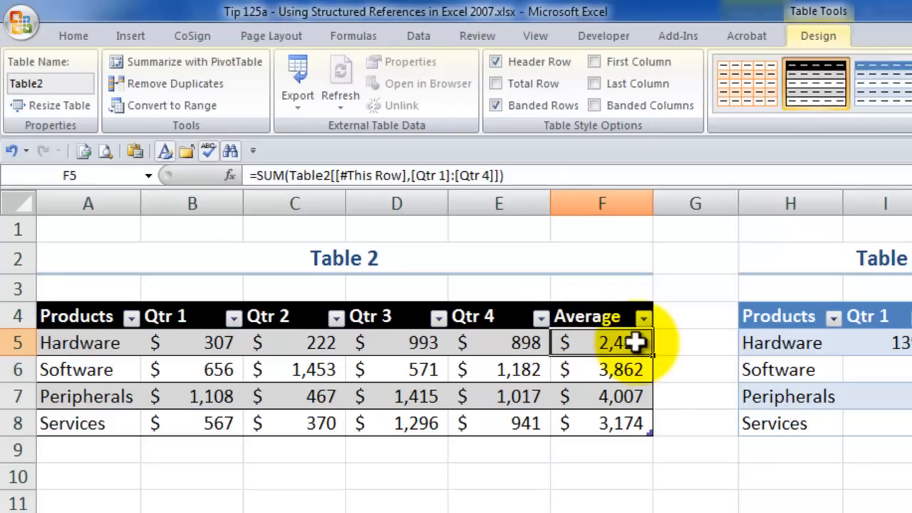
- Enter an AVERAGE formula in F5 over this row's Qtr 1 to Qtr 4, filling the column, and inspect the Software row's formula
text(=ave)
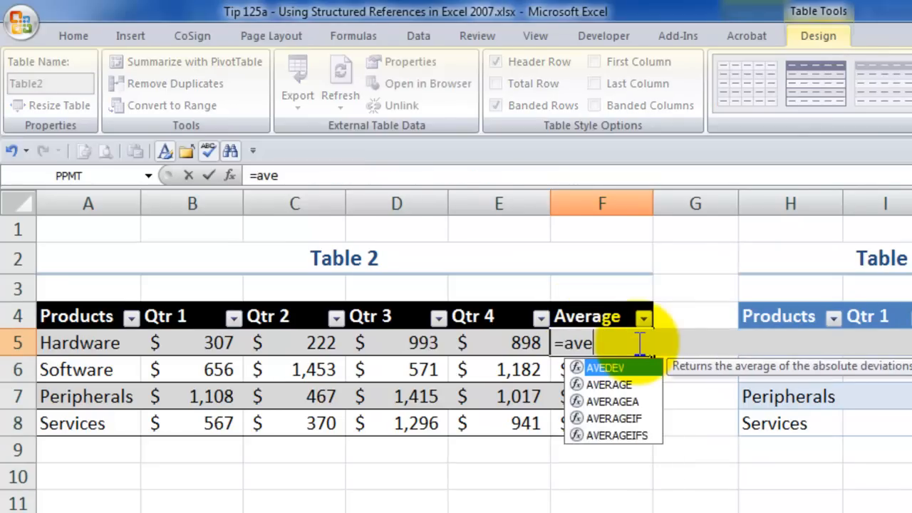
text(r)
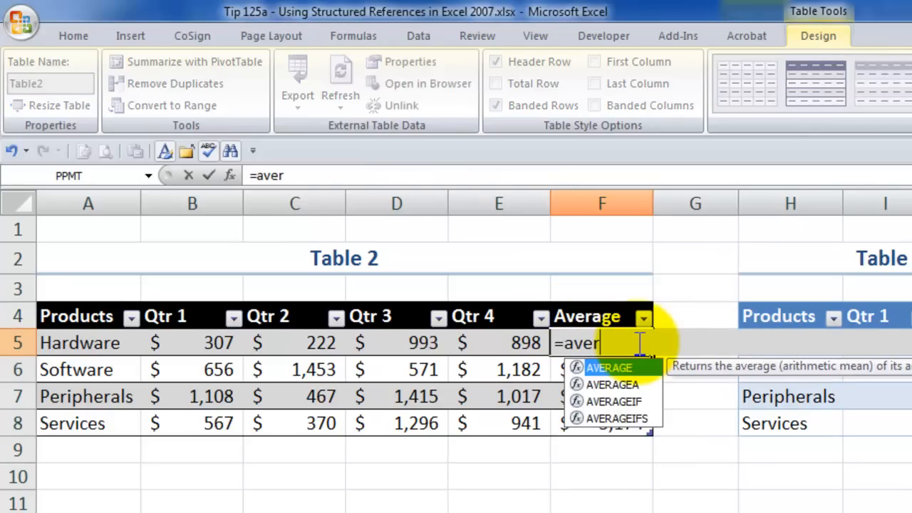
double_click(607, 368)
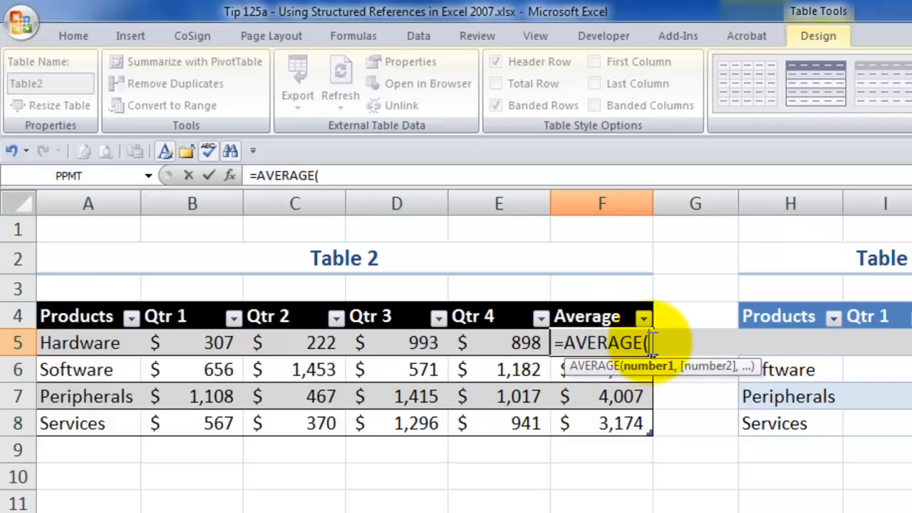
click(214, 342)
drag(235, 342, 520, 342)
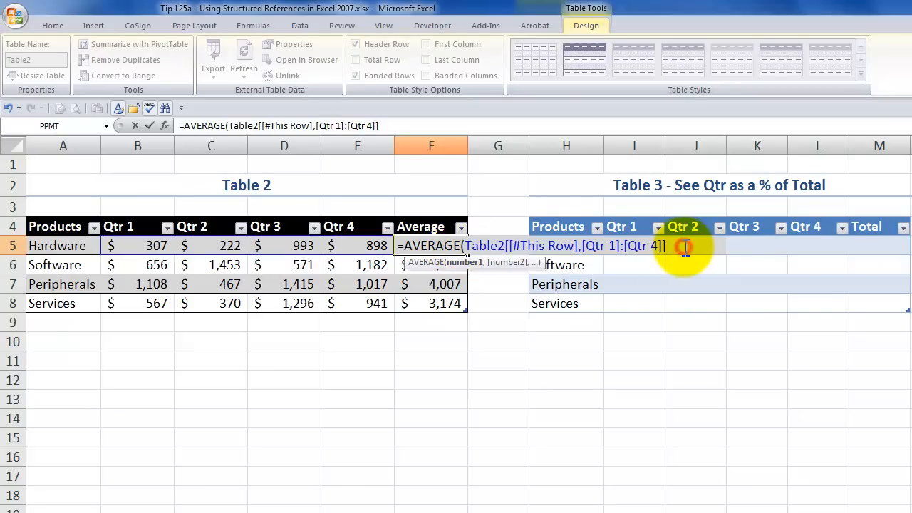
text())
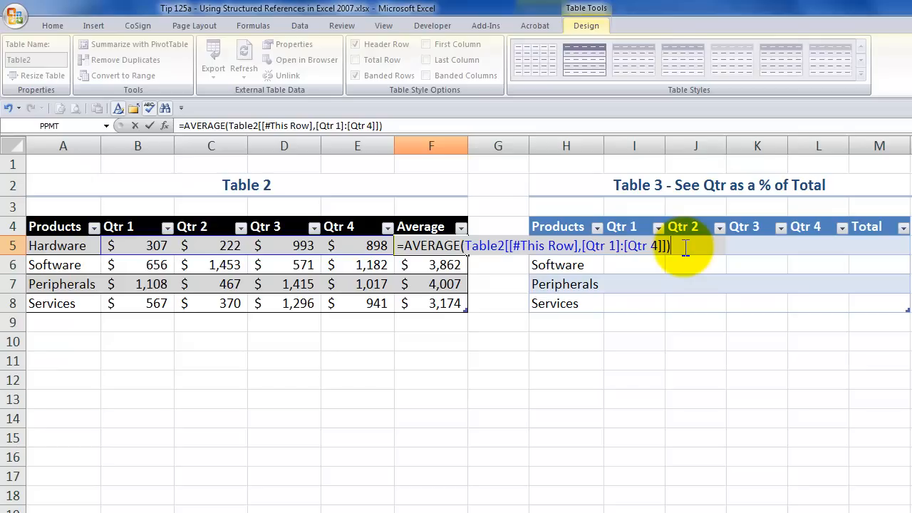
key(ctrl+Return)
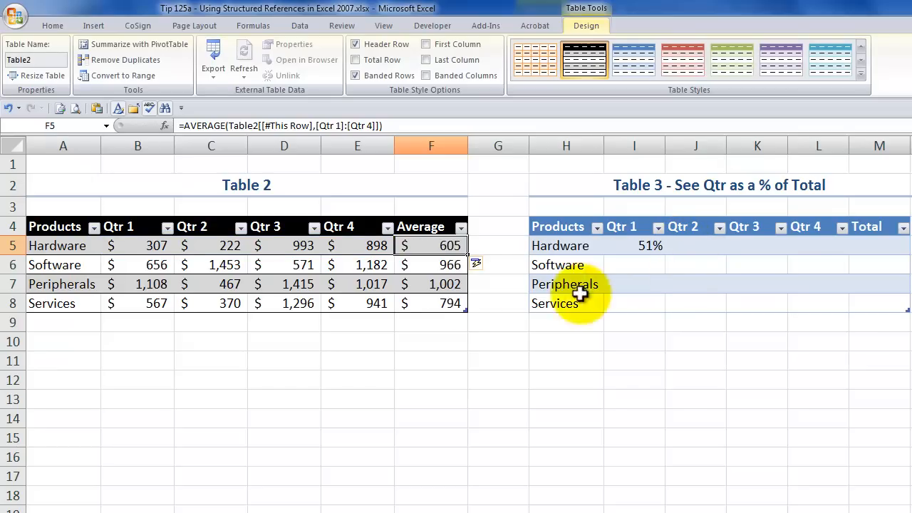
double_click(447, 264)
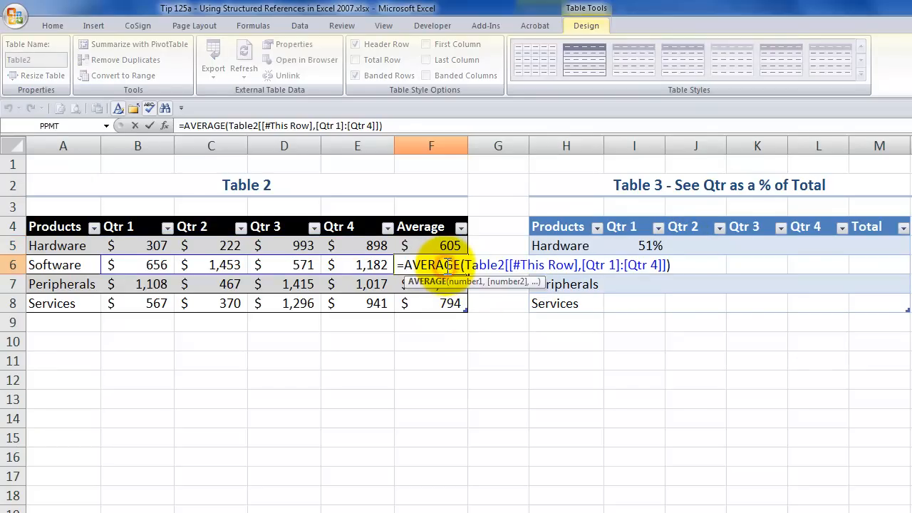
key(Escape)
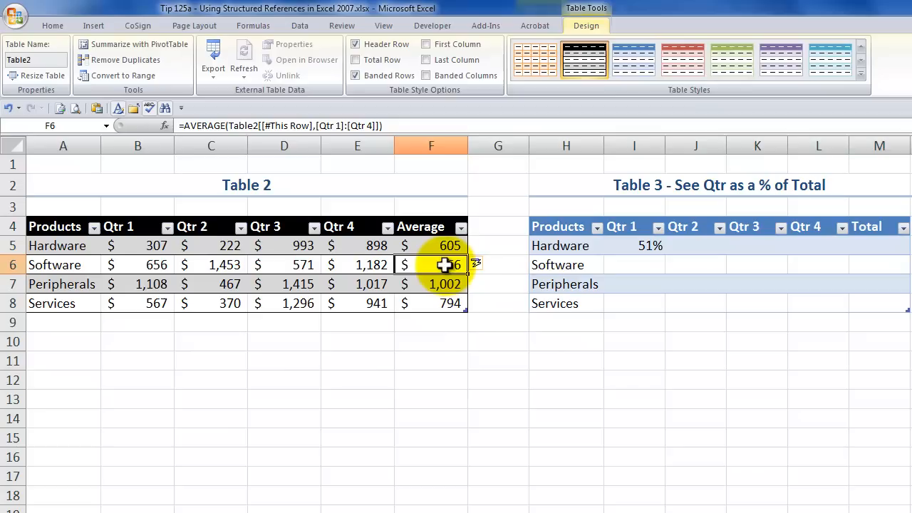
- Add a Misc row below Services in Table 2 with quarterly values 123, 234, 345 and 456
click(69, 324)
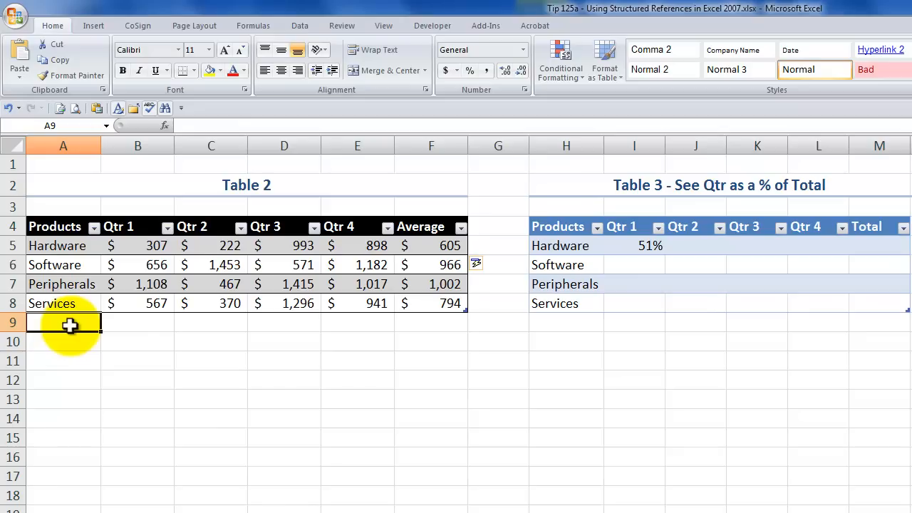
text(Misc)
key(Tab)
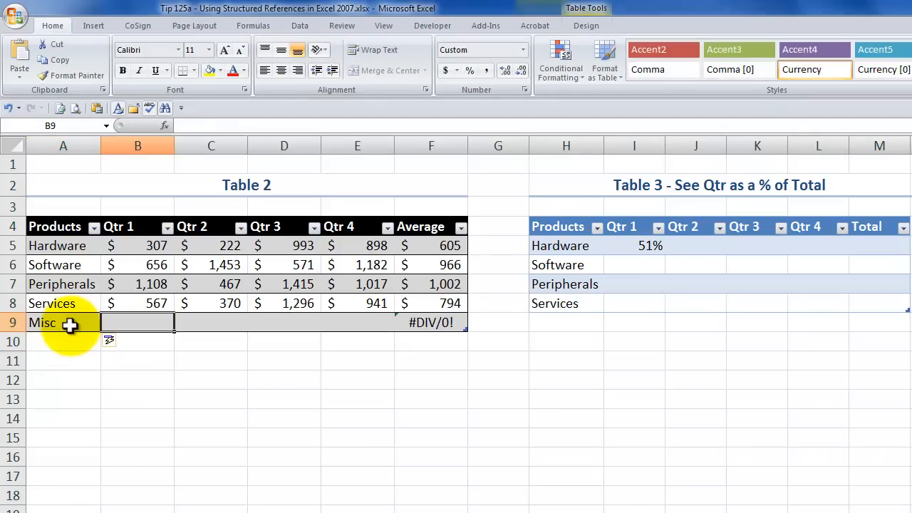
text(123)
key(Tab)
text(234)
key(Tab)
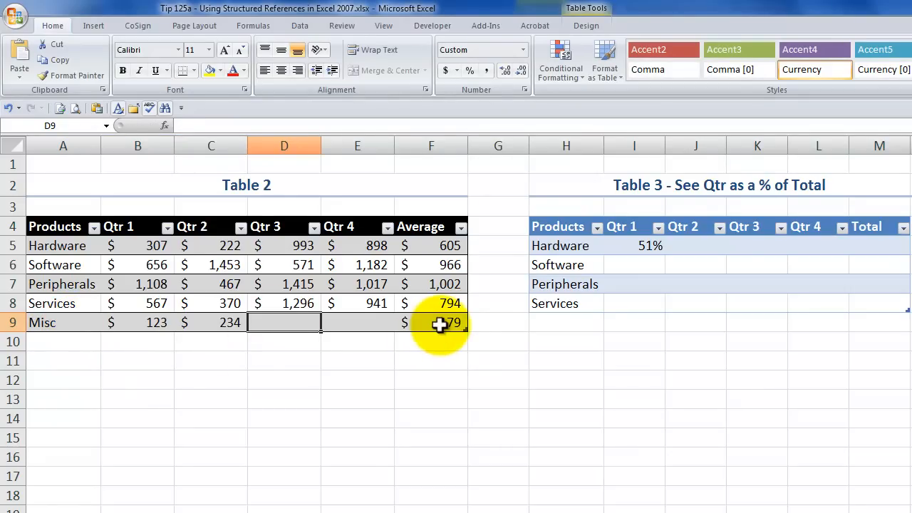
text(345)
key(Tab)
text(456)
key(Tab)
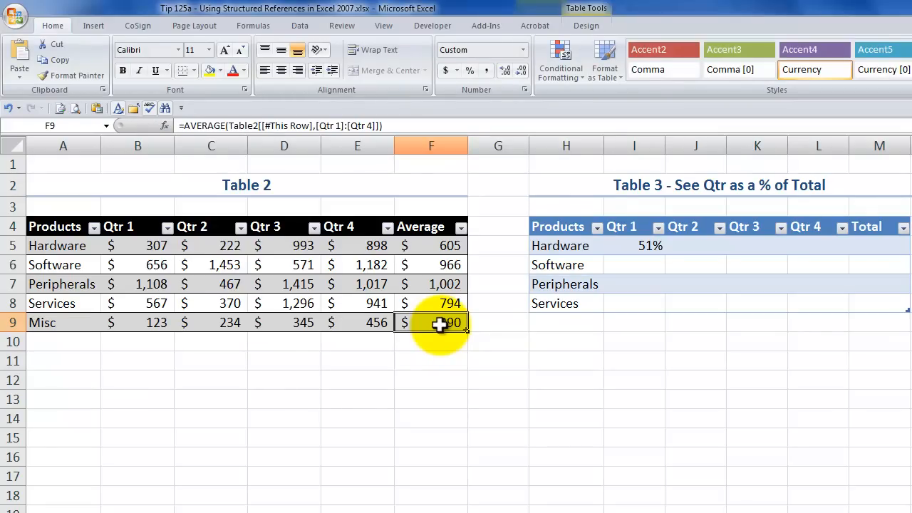
- Examine the structured references in the Hardware row's Qtr 1 percentage formula in I5 of Table 3
click(636, 247)
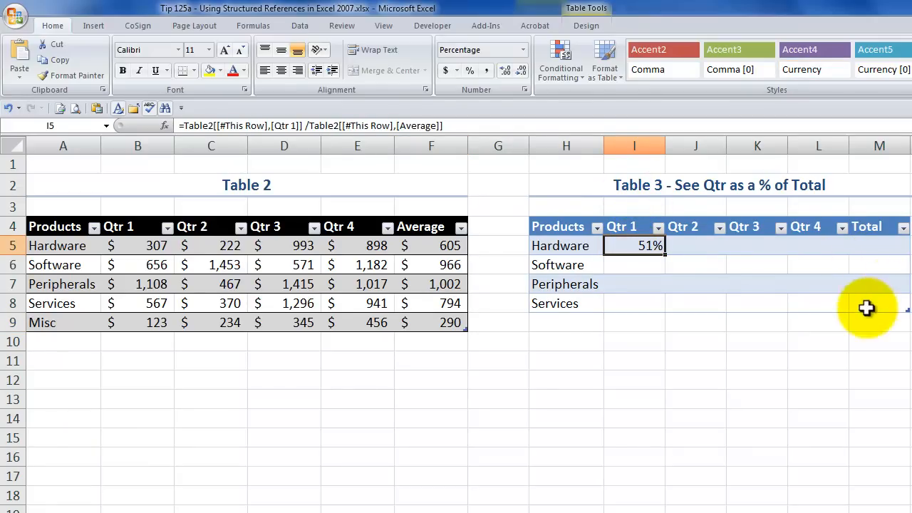
double_click(625, 246)
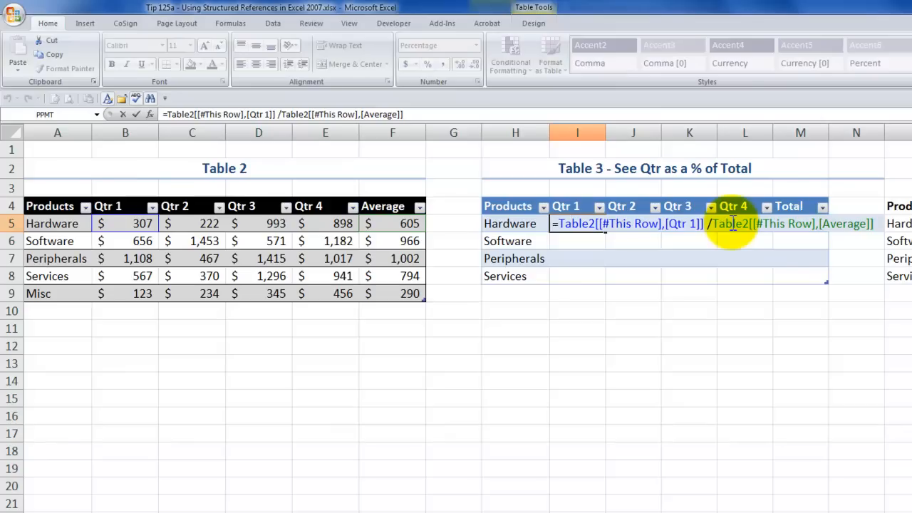
key(ctrl+Return)
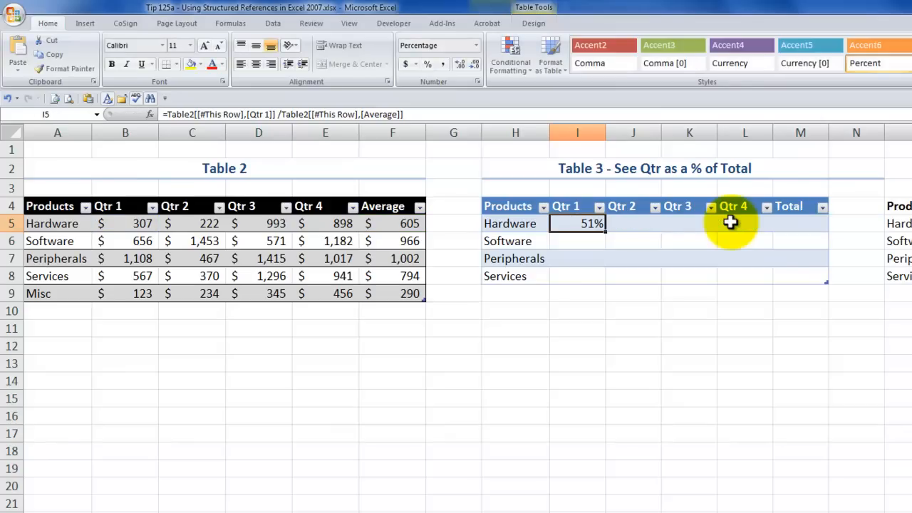
- Rename the Average column heading of Table 2 in F4 as Total
click(391, 207)
text(T)
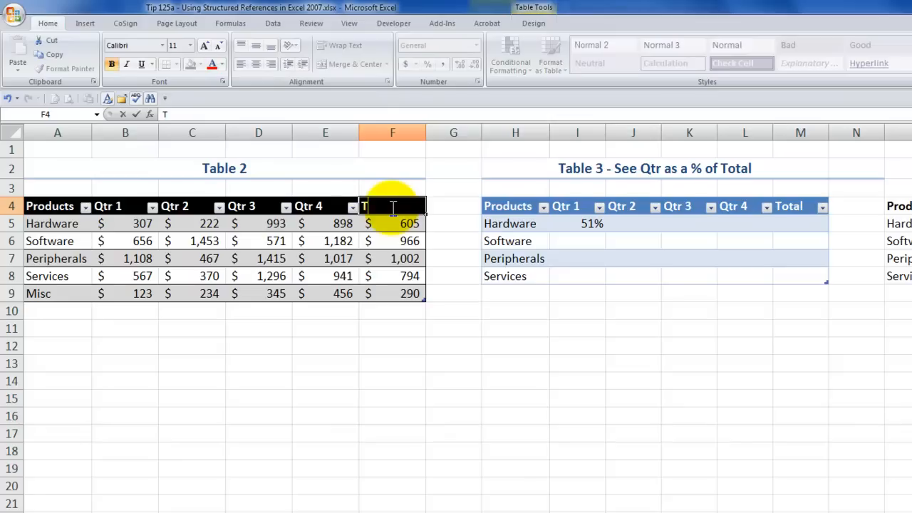
text(otal)
key(Return)
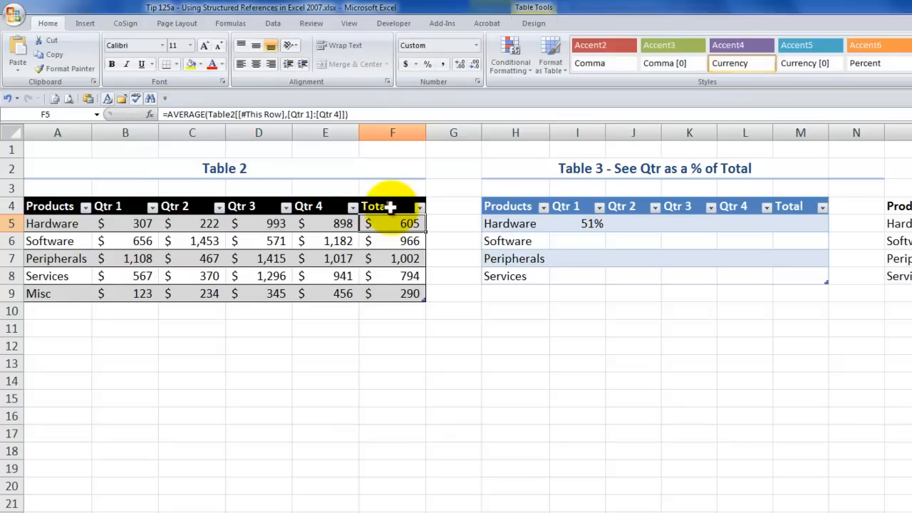
- Enter a SUM formula in F5 adding this row's Qtr 1 to Qtr 4 of Table2, filling the Total column
text(=sum)
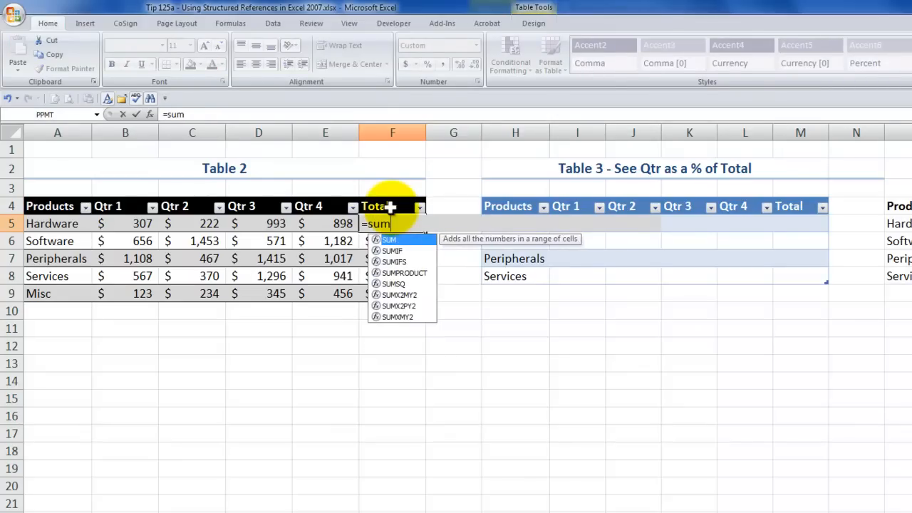
key(Tab)
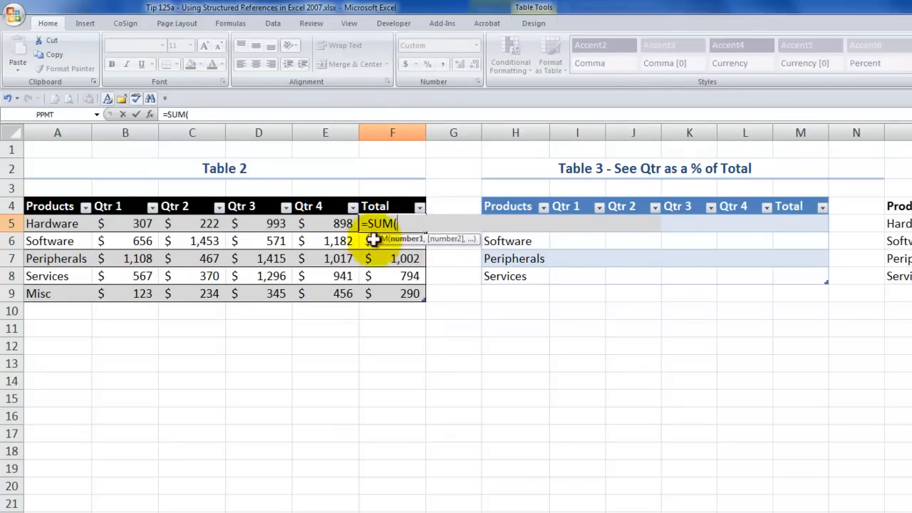
click(139, 224)
drag(139, 224, 335, 225)
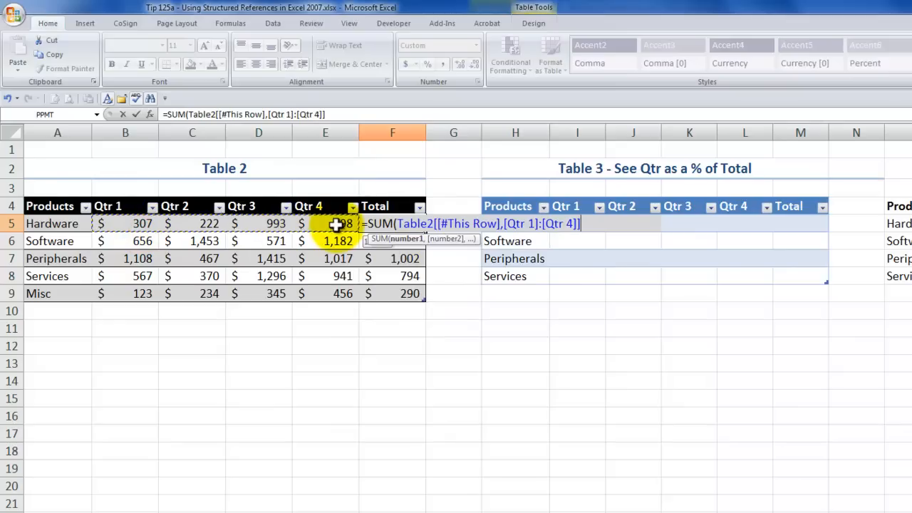
text())
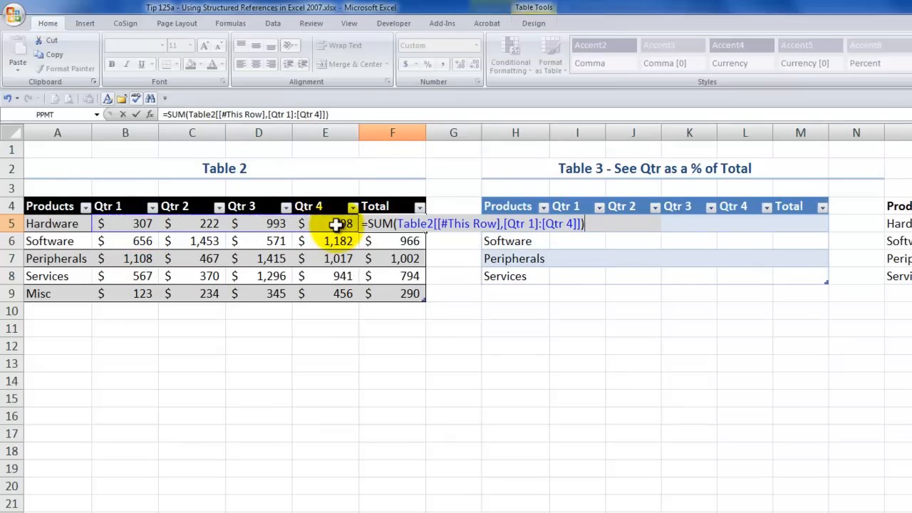
key(ctrl+Return)
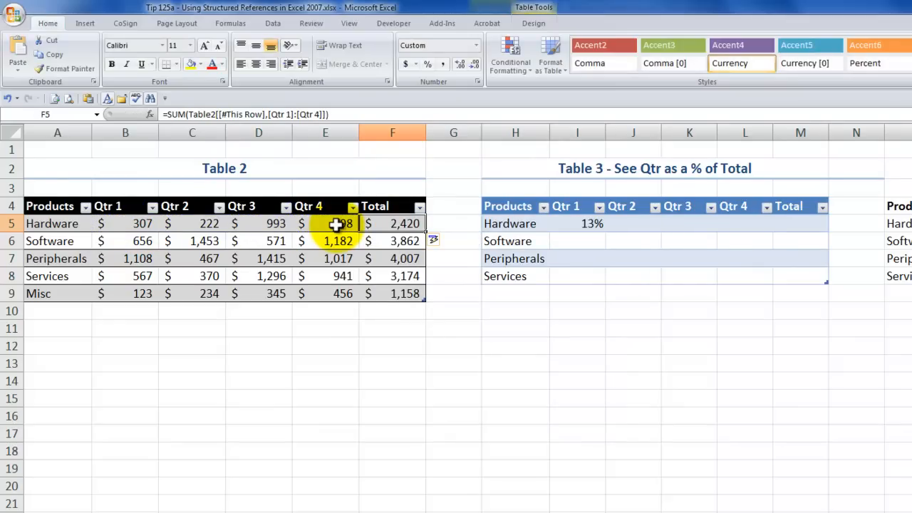
- Re-enter the Qtr 1 percentage formula in I5 to fill Table 3's Qtr 1 column, and view the calculated-column options
click(591, 224)
double_click(591, 224)
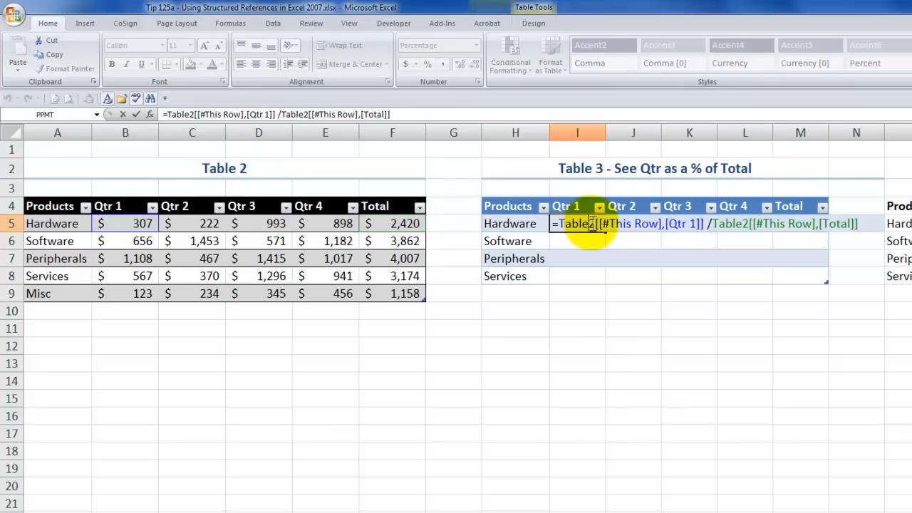
click(134, 113)
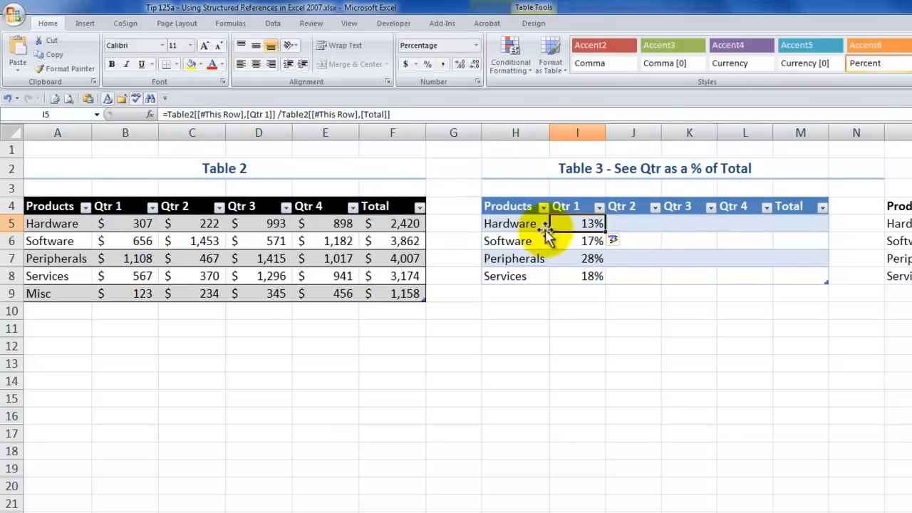
click(622, 240)
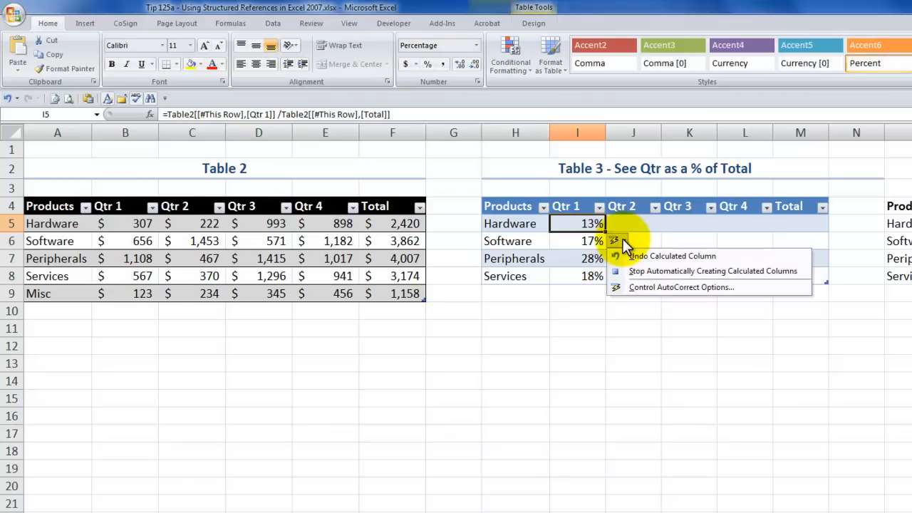
click(622, 240)
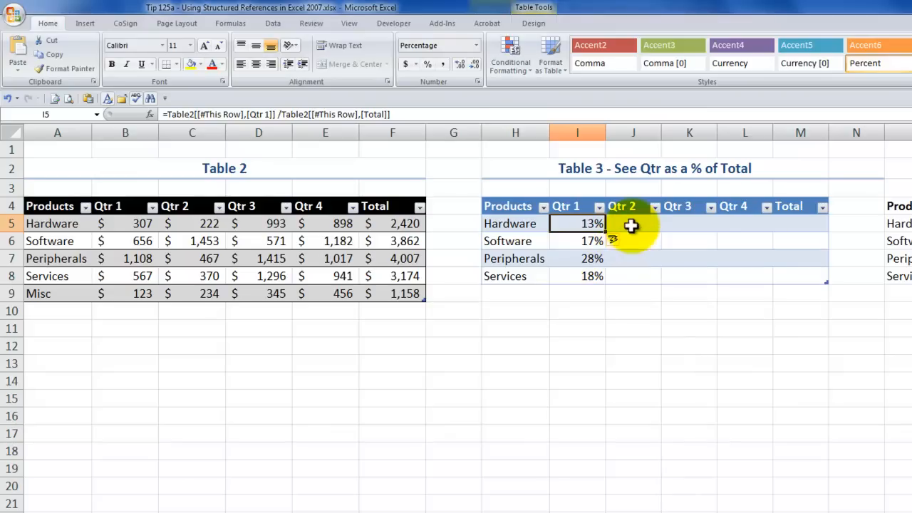
- Copy the I5 formula across to J5 and change its Products reference to Total, filling Table 3's Qtr 2 column
drag(605, 233, 641, 236)
click(641, 229)
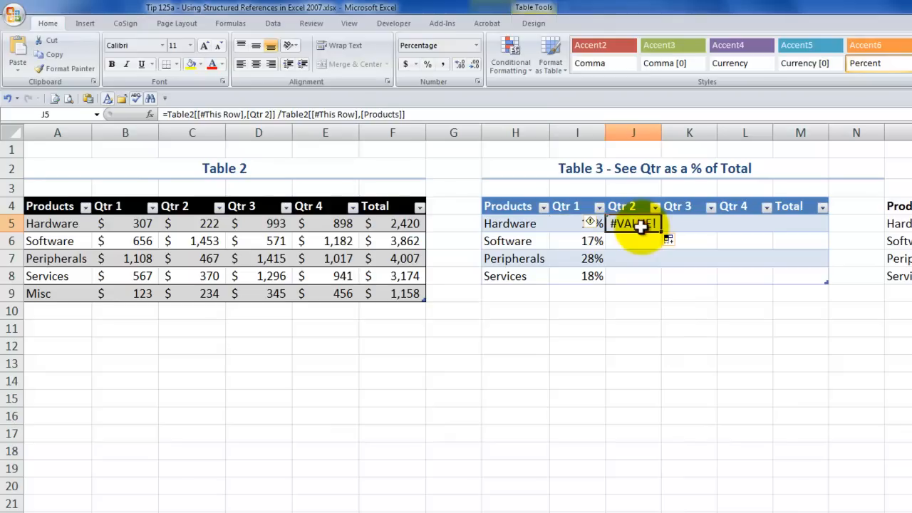
double_click(642, 226)
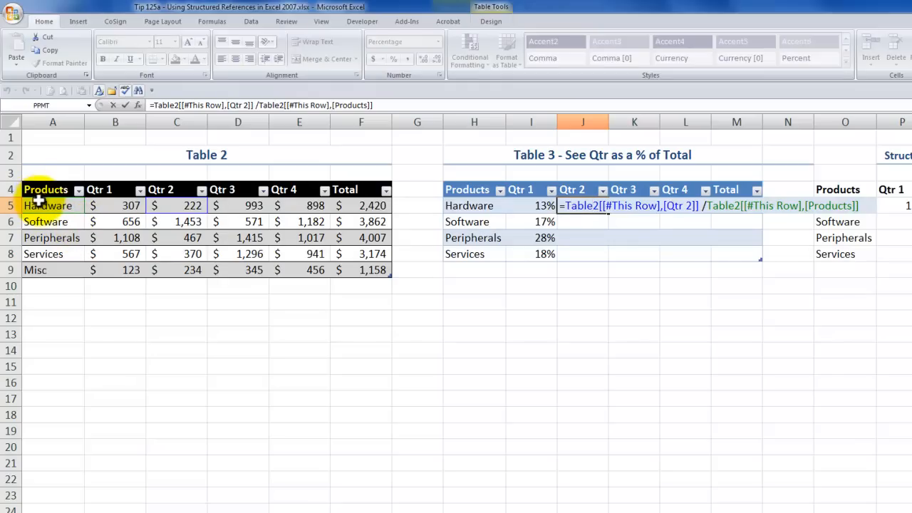
click(810, 206)
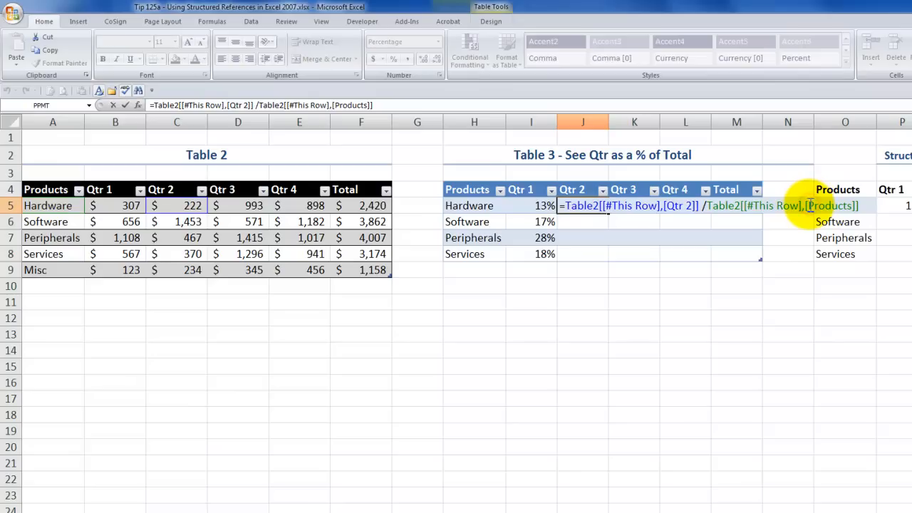
click(810, 205)
drag(810, 206, 853, 205)
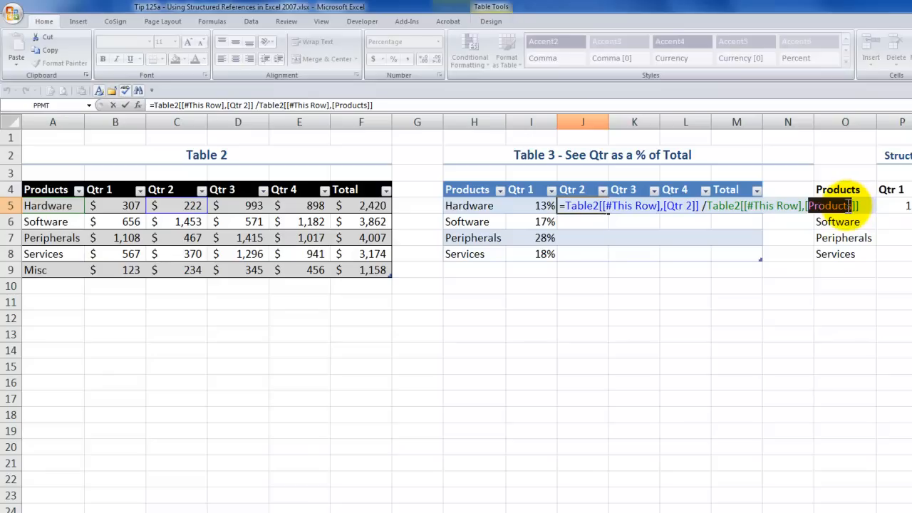
text(Total)
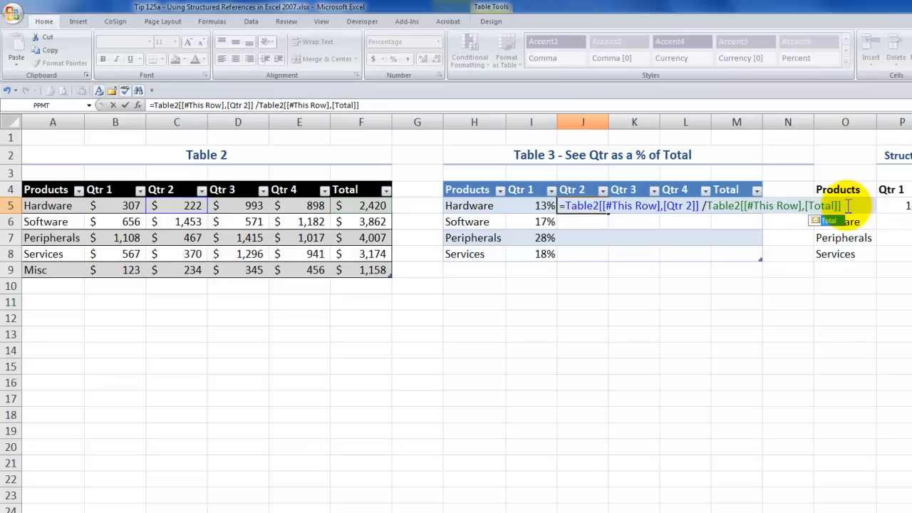
key(ctrl+Return)
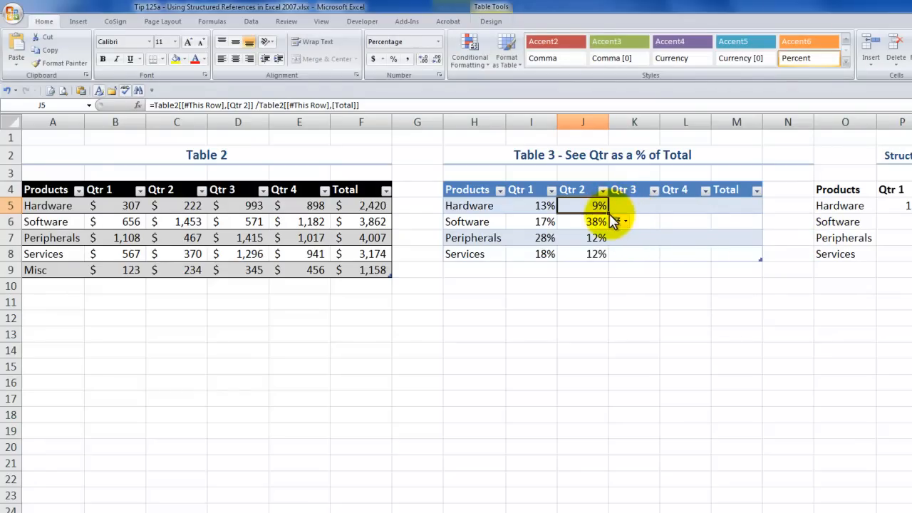
- Copy the J5 formula across to K5 and change its Products reference to Total, filling Table 3's Qtr 3 column
drag(614, 213, 635, 206)
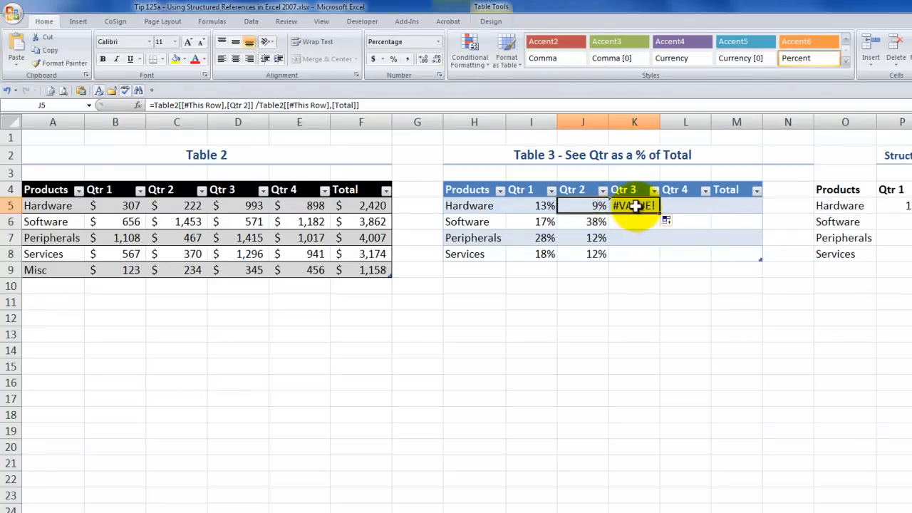
click(635, 206)
click(344, 106)
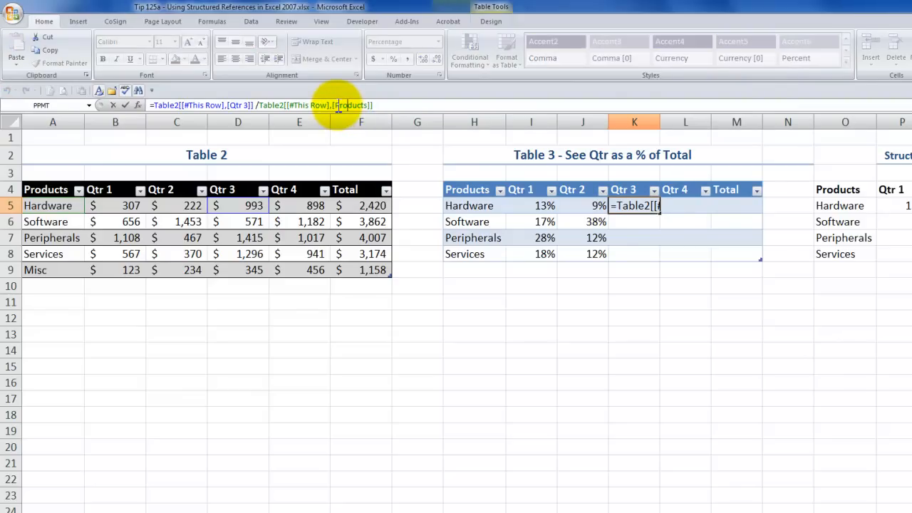
double_click(336, 106)
click(336, 106)
text(Tot)
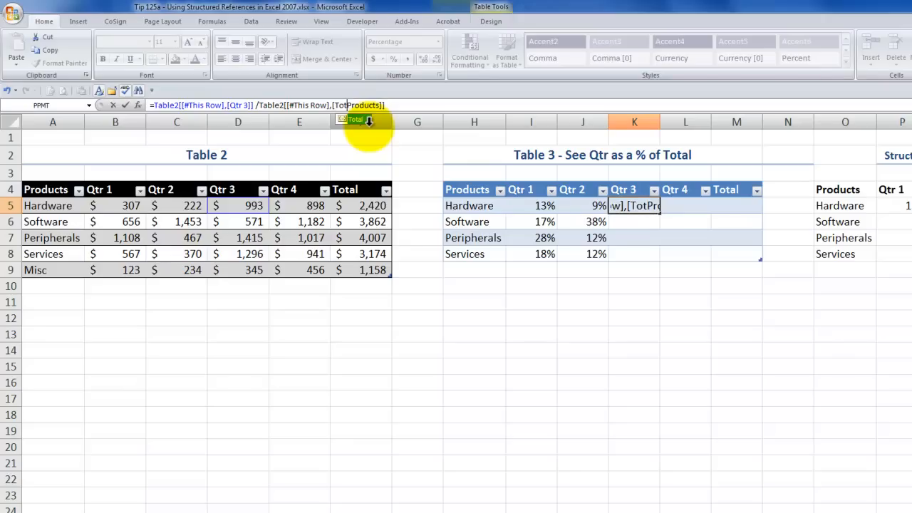
text(al)
key(Delete)
key(Delete)
key(Delete)
key(Delete)
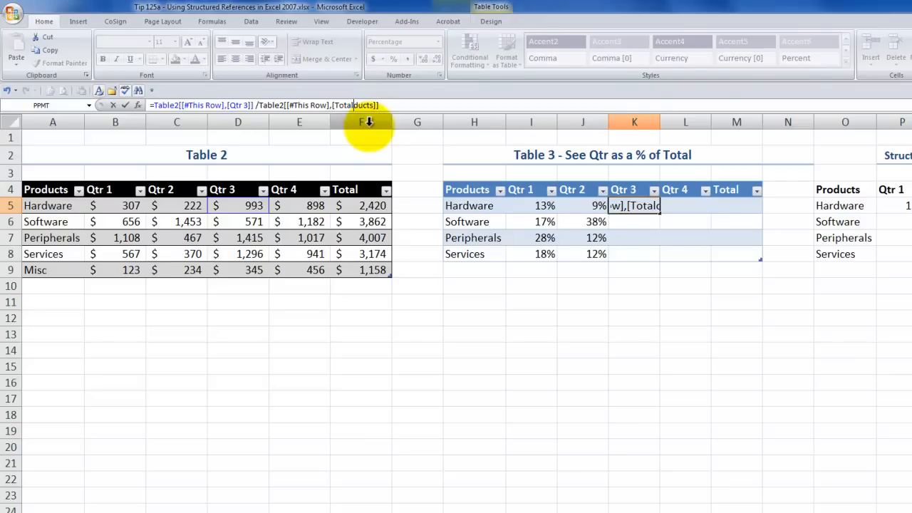
key(Delete)
key(Delete)
key(Delete)
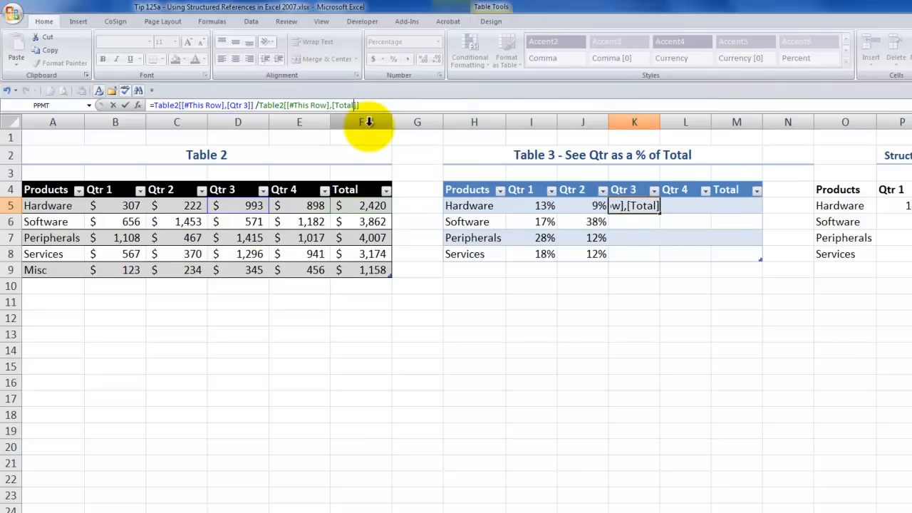
key(ctrl+Return)
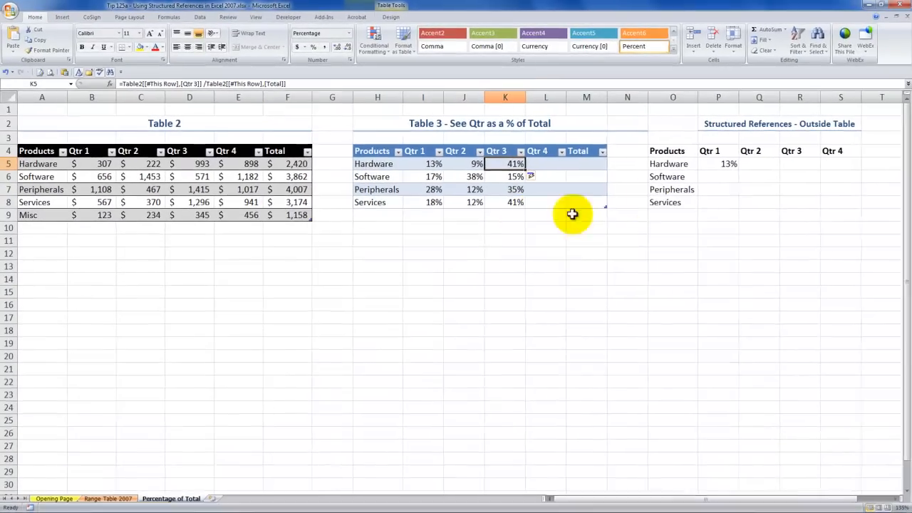
- Prefix the outside-table Qtr 1 formula in P5 with an apostrophe to make it text, and copy that text into O12
click(725, 166)
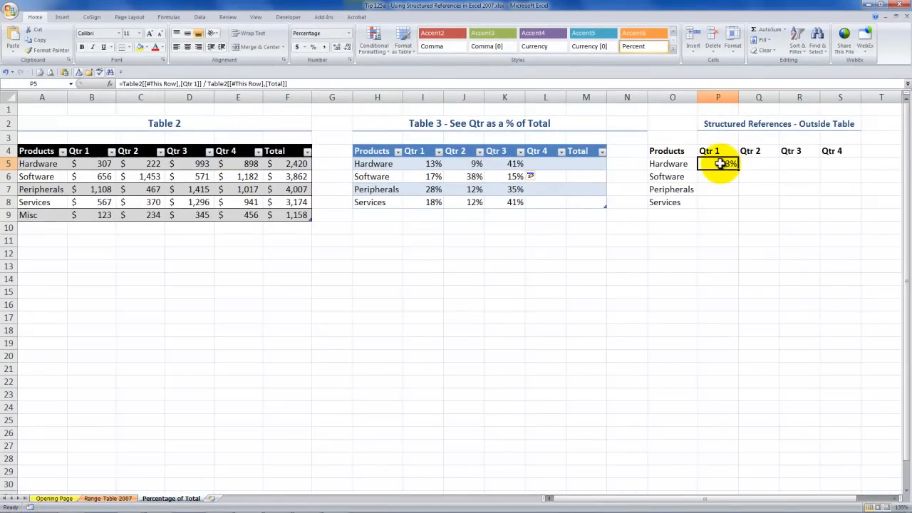
double_click(719, 163)
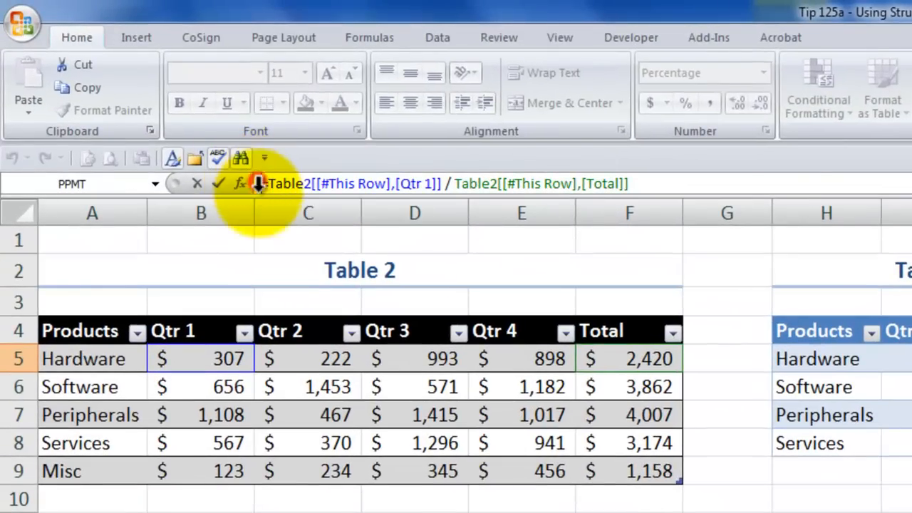
click(258, 184)
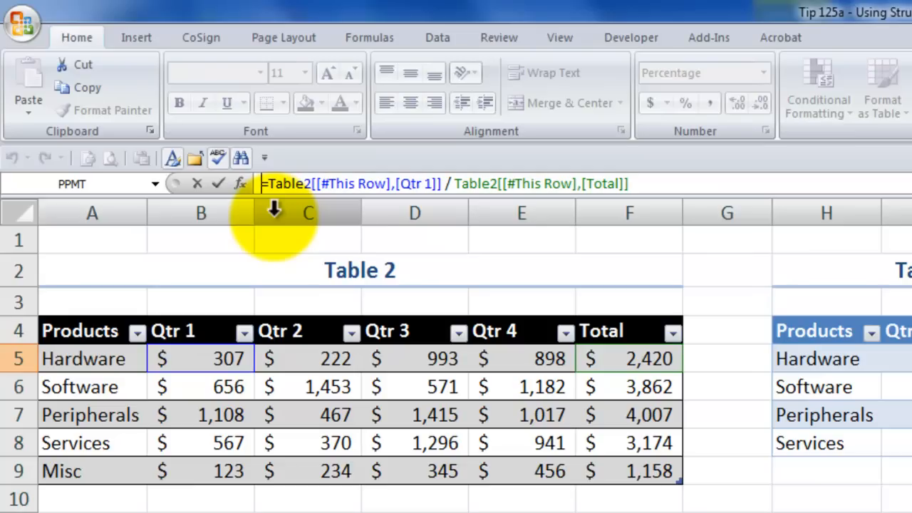
text(')
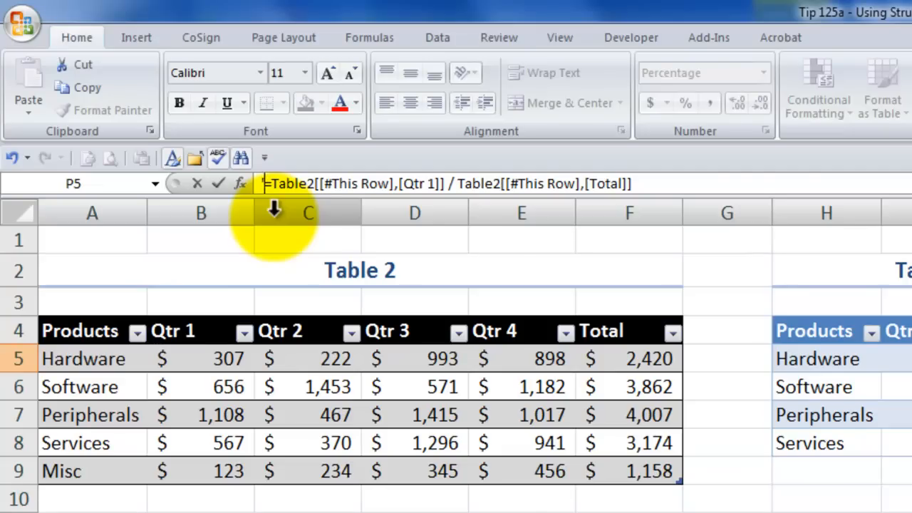
click(657, 185)
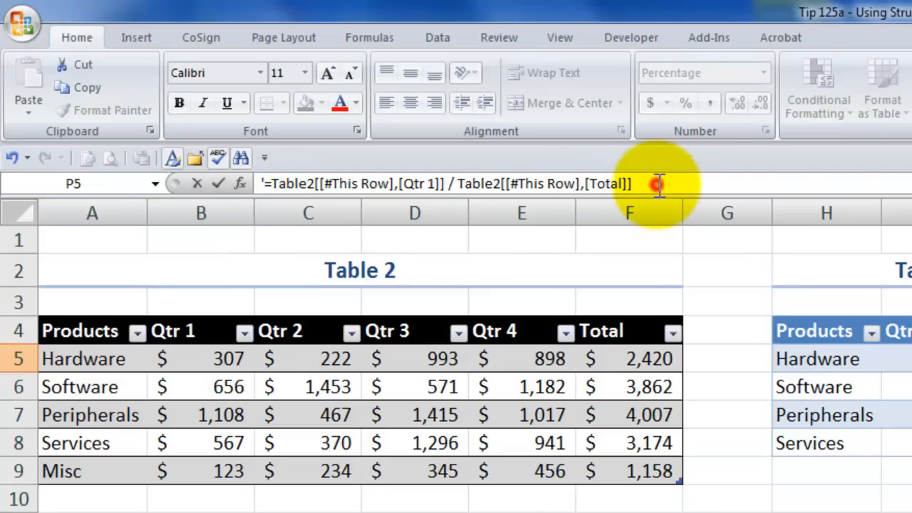
drag(658, 184, 278, 163)
key(ctrl+c)
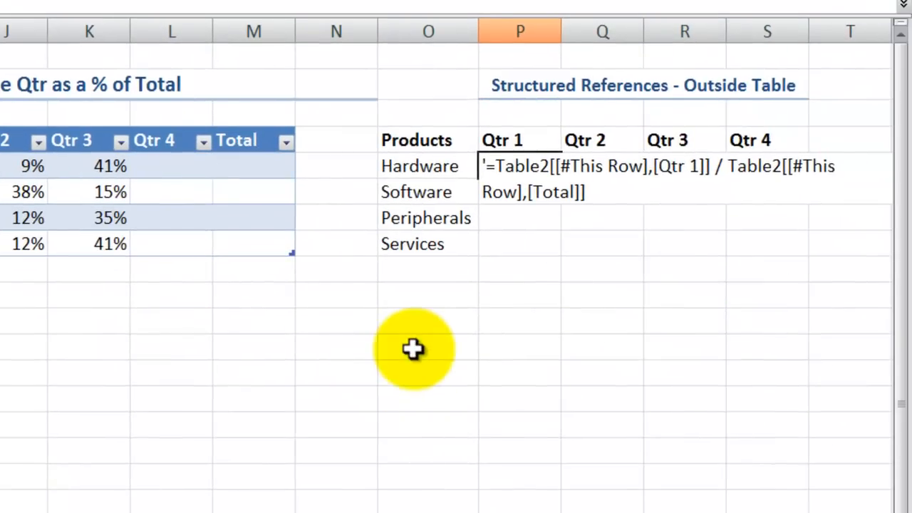
click(413, 349)
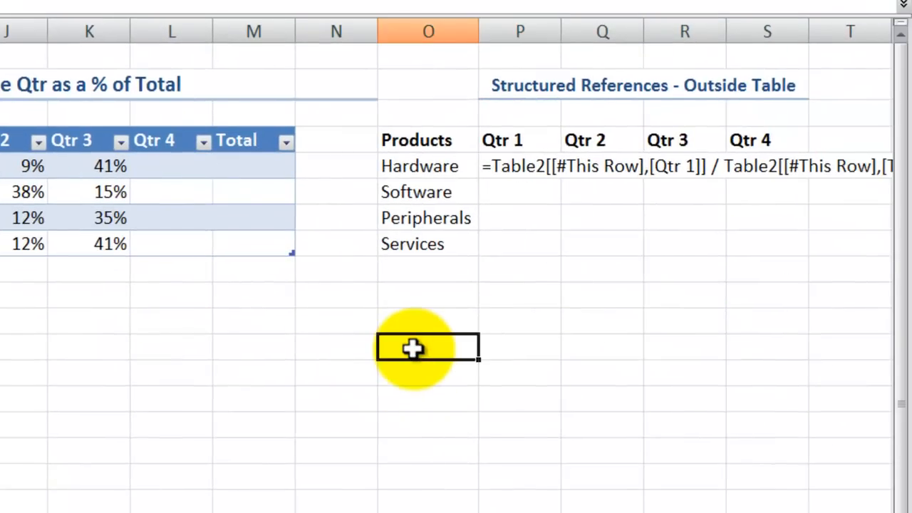
key(ctrl+v)
- Clear the formula text from the Hardware Qtr 1 cell P5 outside the tables
click(526, 178)
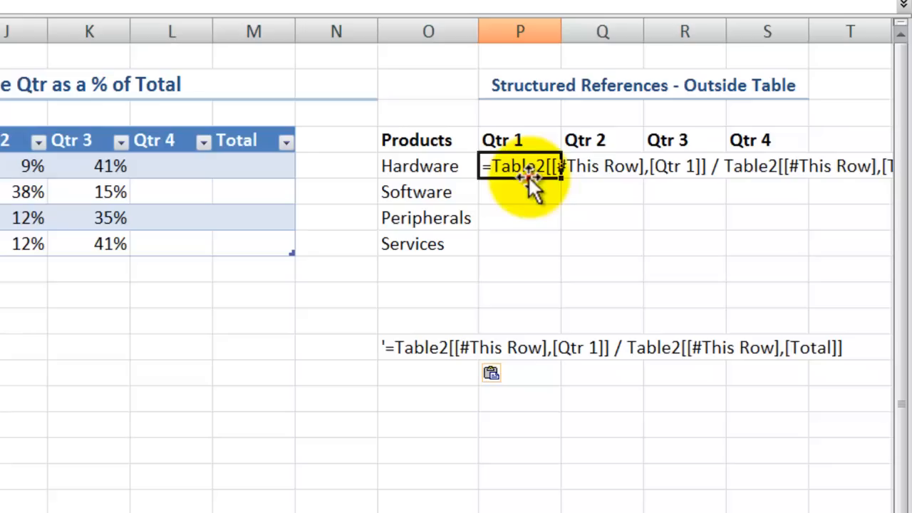
key(Delete)
key(Down)
key(Up)
text(=ta)
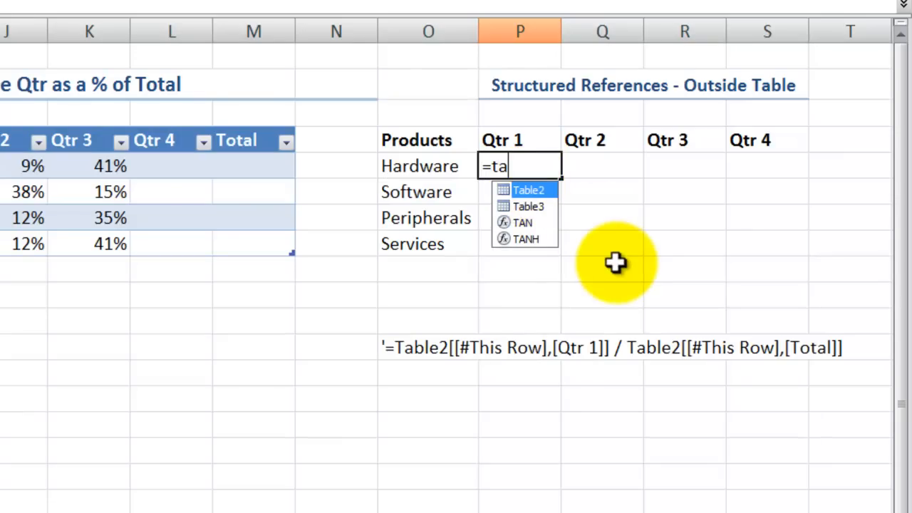
key(Tab)
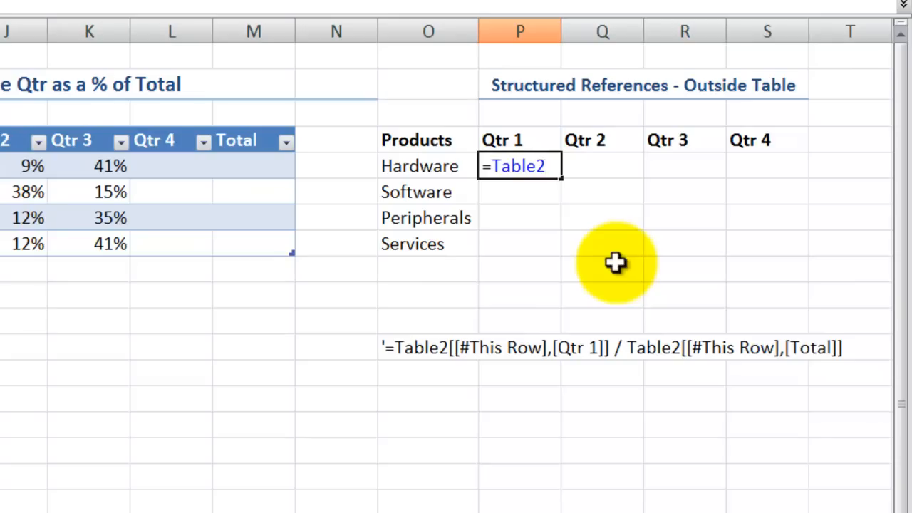
text([)
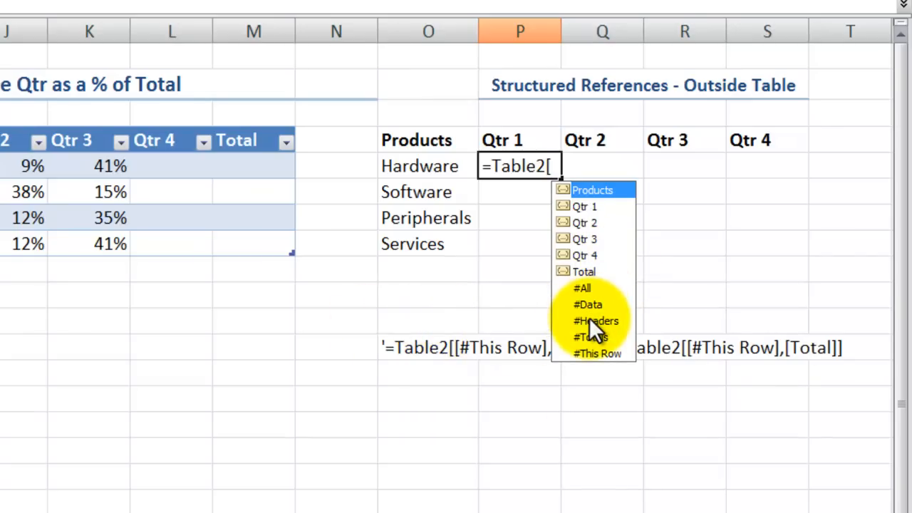
click(591, 352)
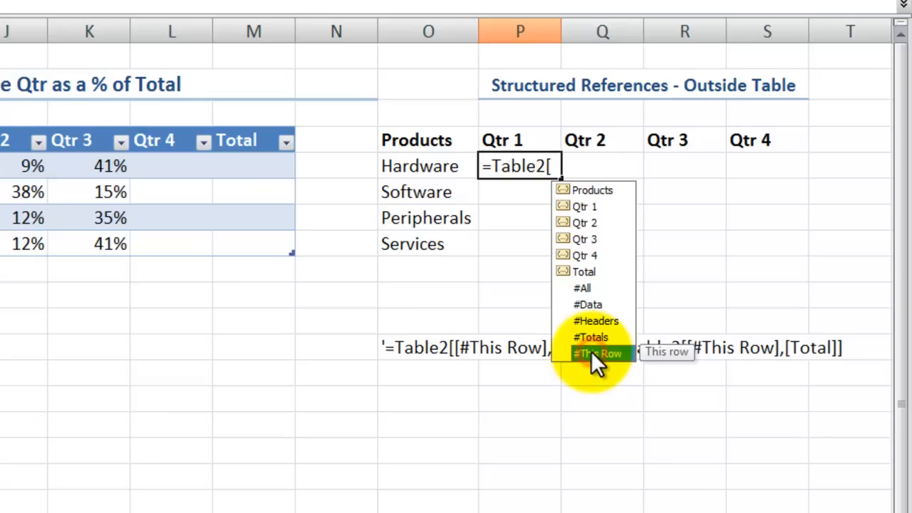
double_click(590, 352)
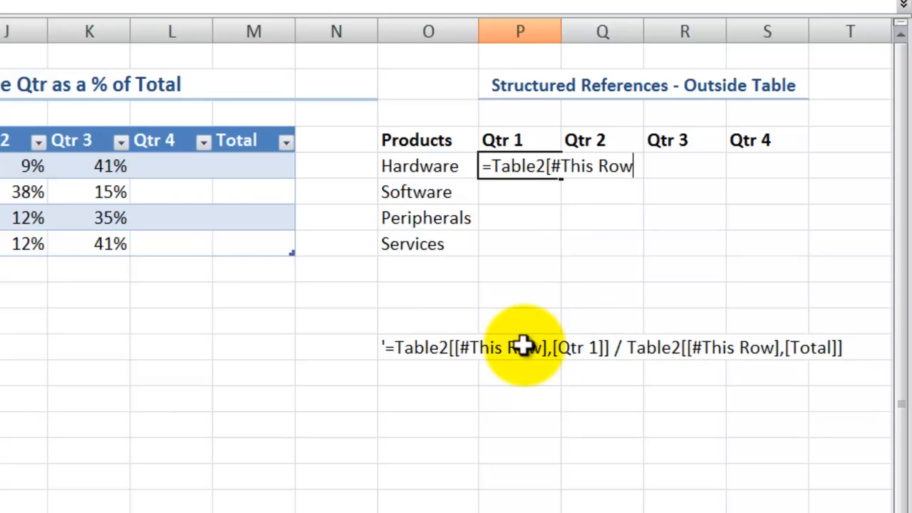
text(])
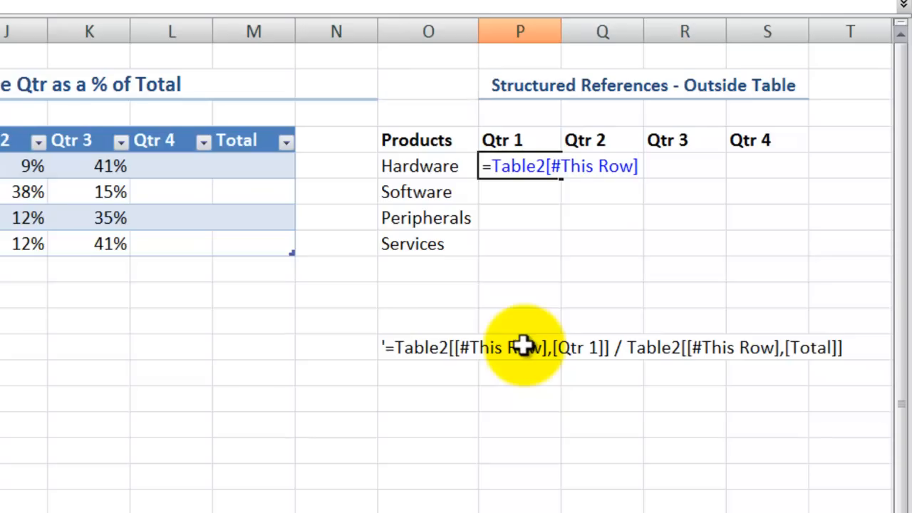
text(,)
text([)
key(Escape)
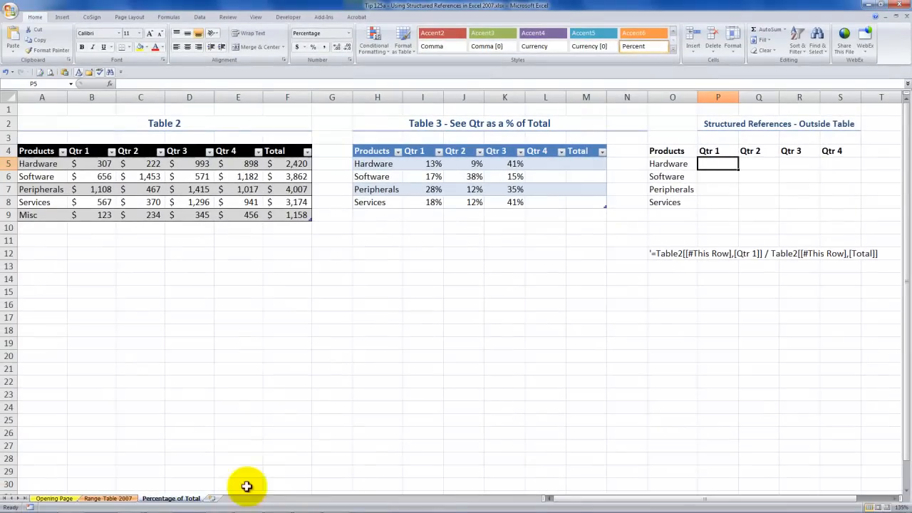
- Switch to the Excel 2010 - Structured References.xlsx workbook, open its Percentage of Total sheet and examine the formula in J5
mouse_move(241, 511)
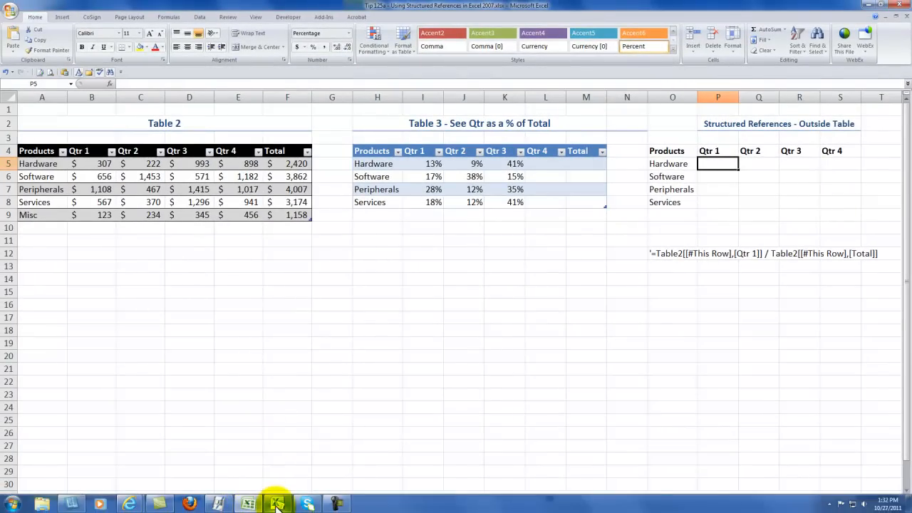
click(277, 503)
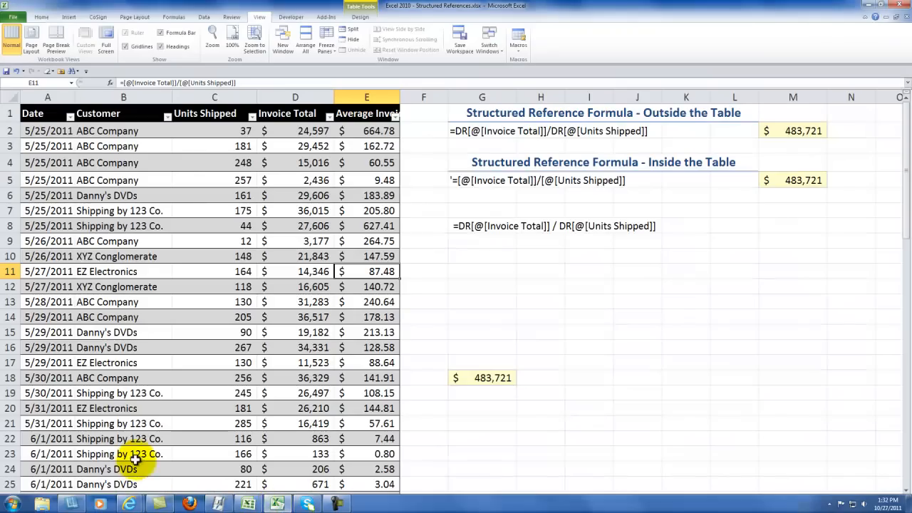
click(119, 499)
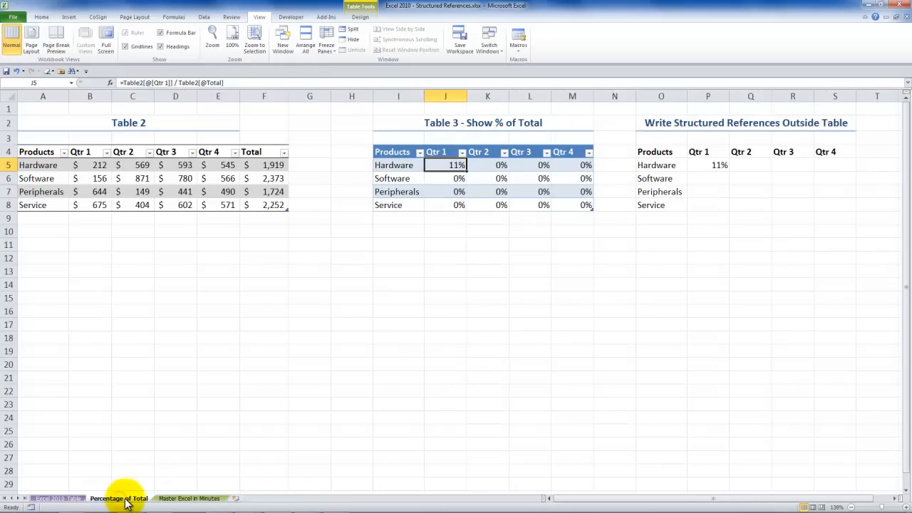
double_click(454, 167)
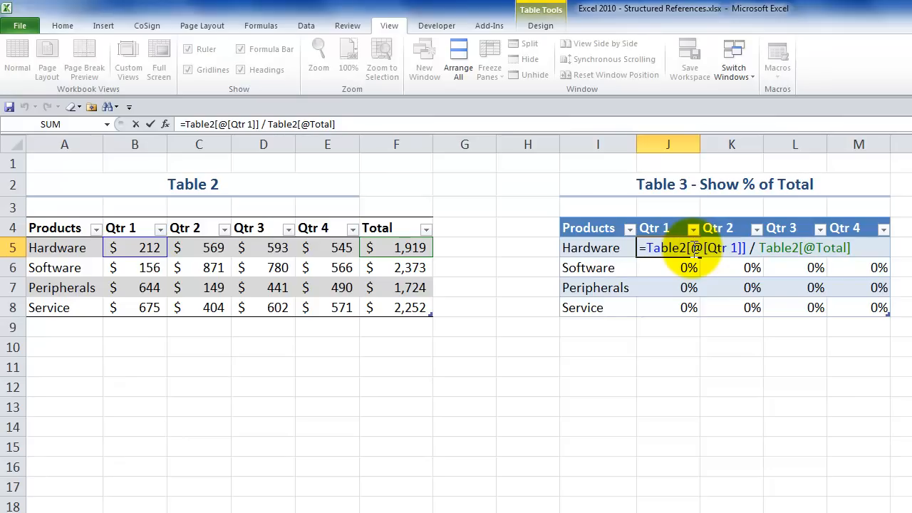
key(Escape)
- Prefix the outside-table formula in P5 with an apostrophe to make it text, and copy that text into O11
double_click(911, 248)
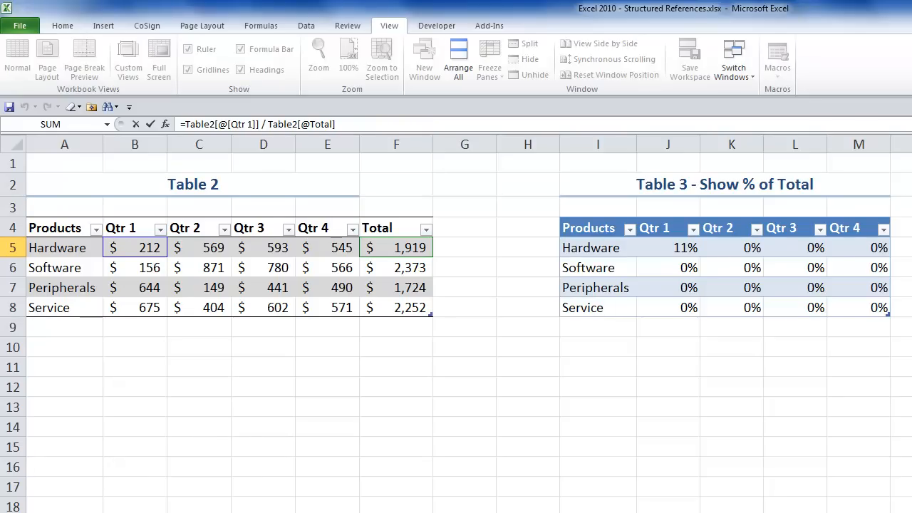
click(180, 124)
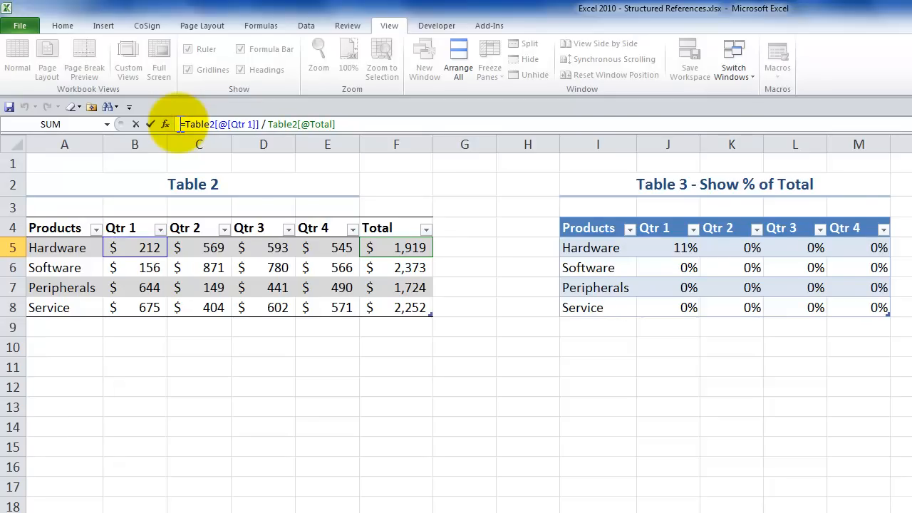
text(')
drag(181, 124, 413, 124)
key(ctrl+c)
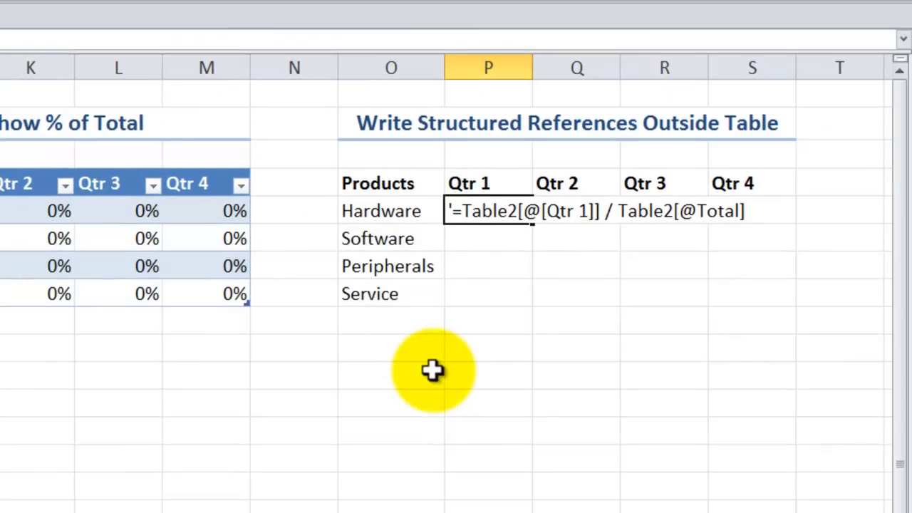
click(427, 371)
key(ctrl+v)
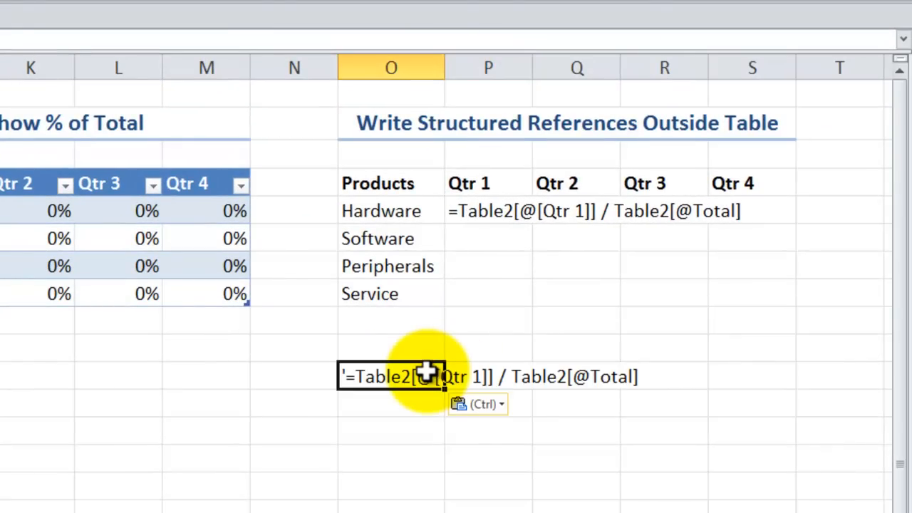
key(Escape)
click(491, 212)
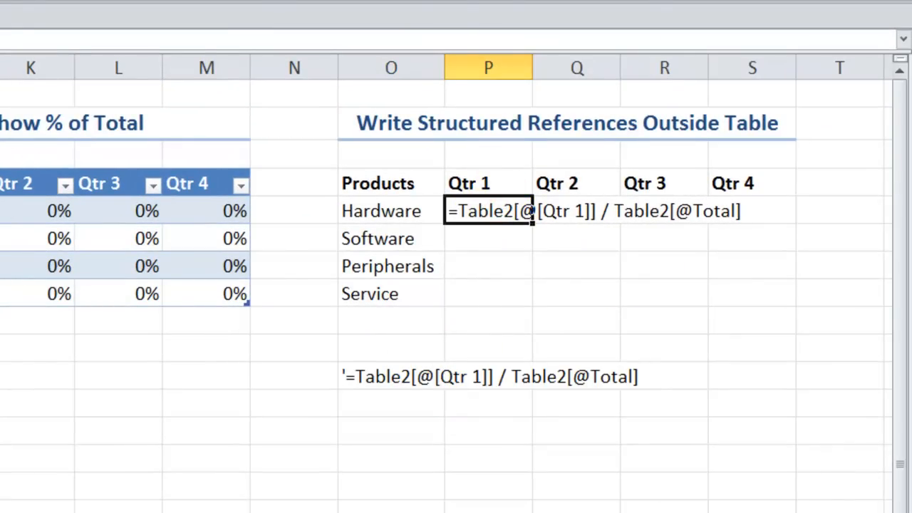
key(F2)
key(Home)
key(Delete)
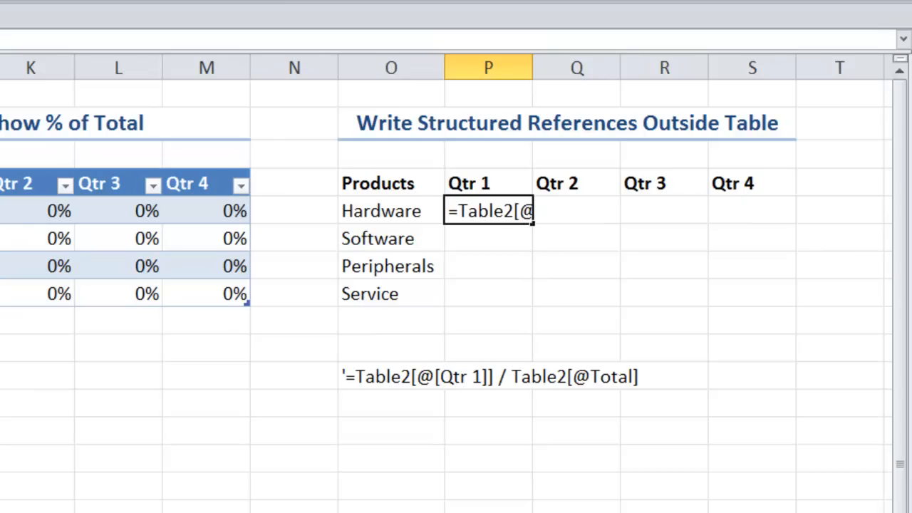
key(Return)
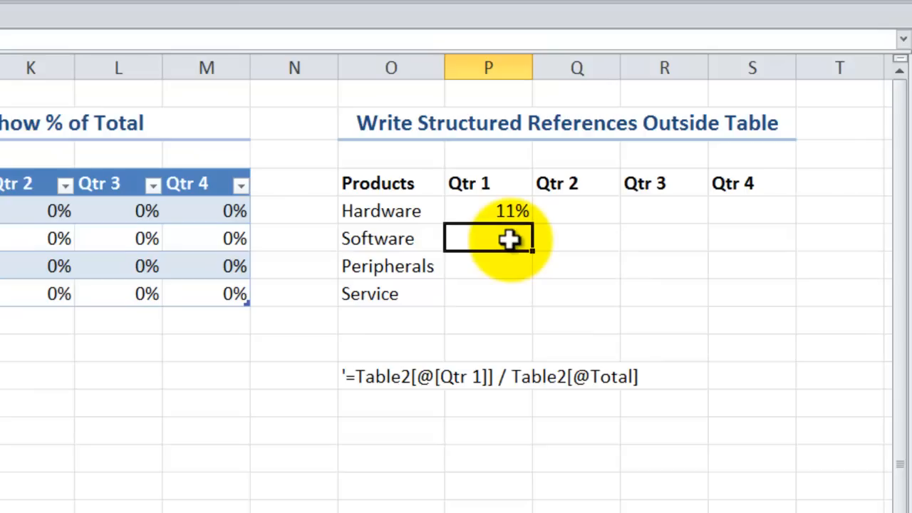
- Begin the formula in the Software Qtr 1 cell P6 outside the tables with the current-row reference =Table2[@[Qtr 1]]
text(=)
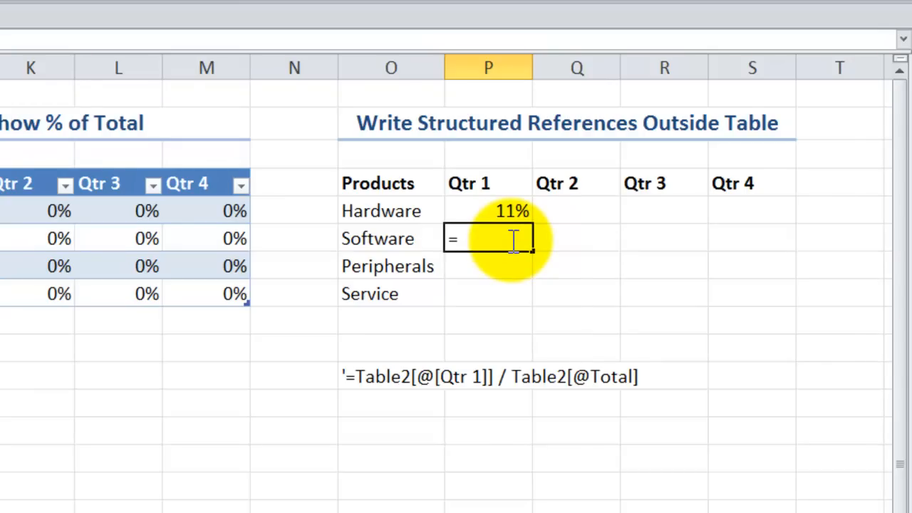
text(t)
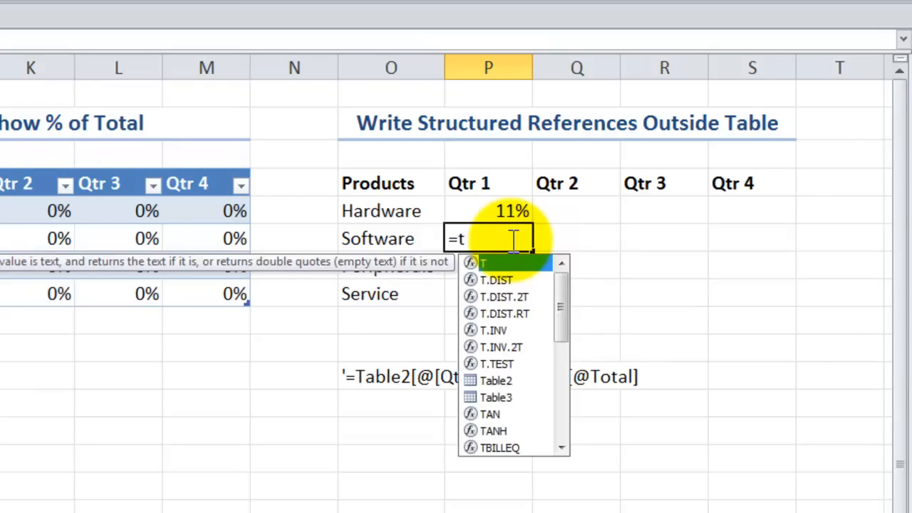
text(a)
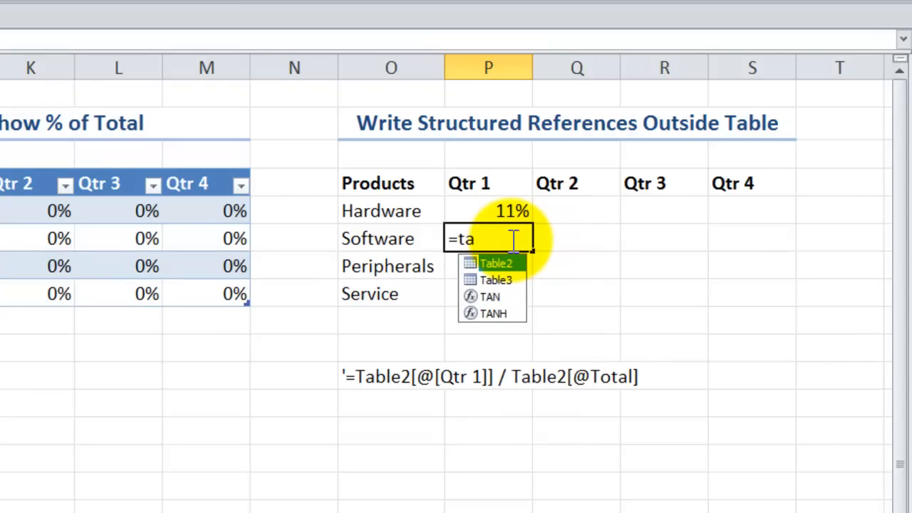
key(Tab)
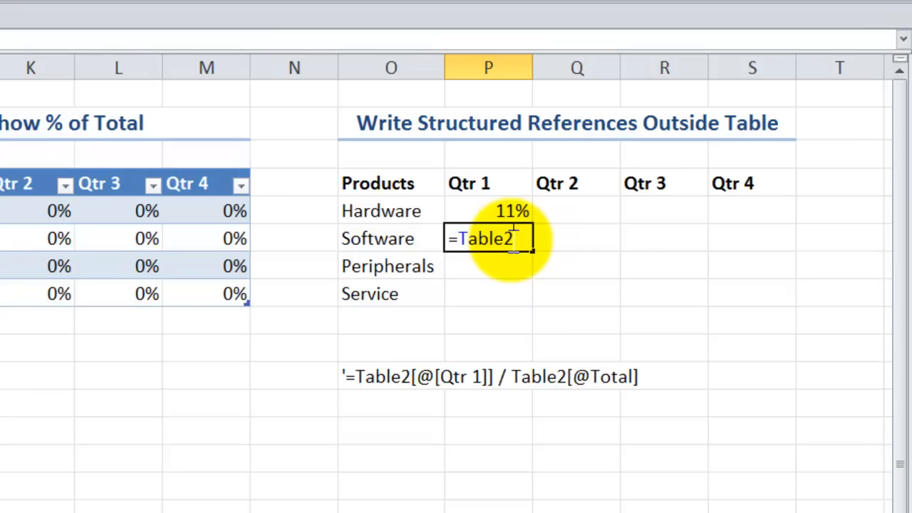
text([)
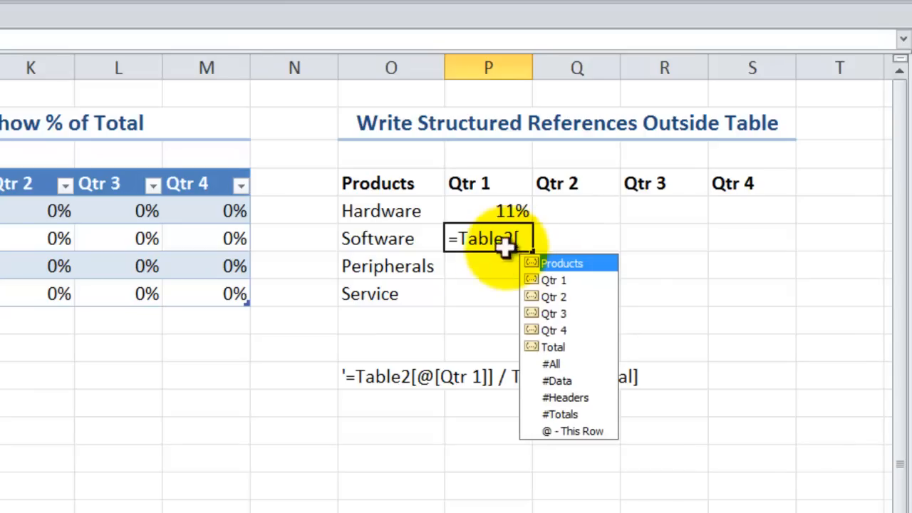
click(581, 433)
double_click(580, 432)
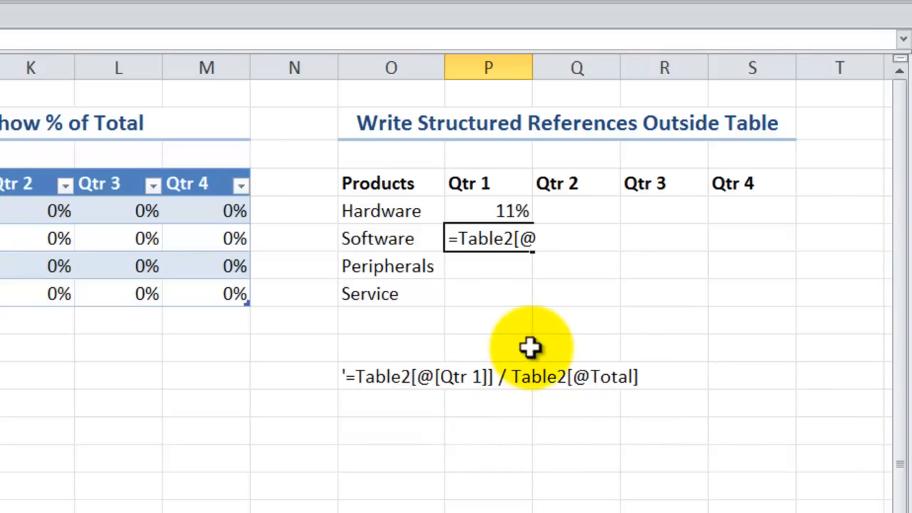
text([)
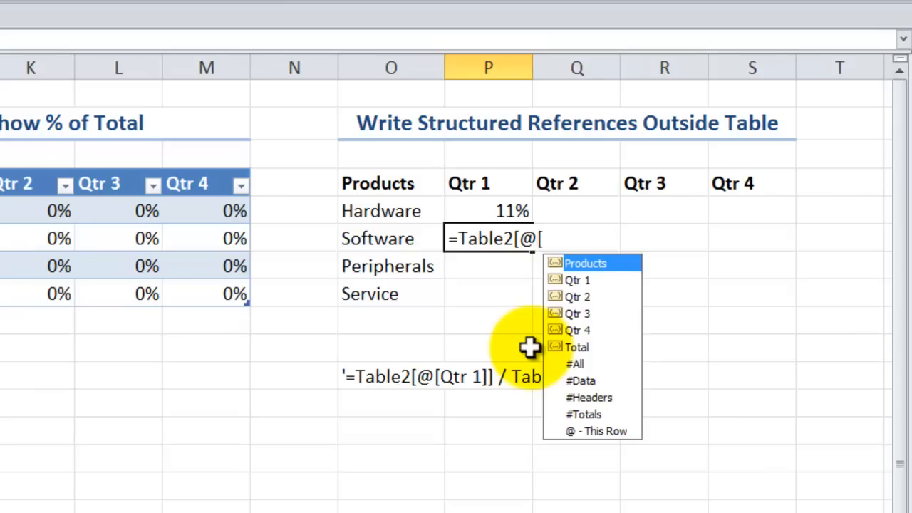
click(576, 280)
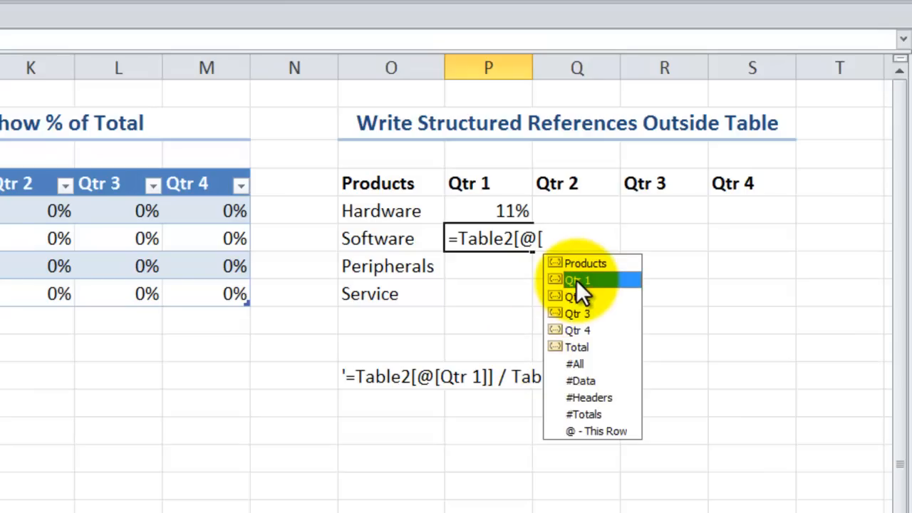
double_click(577, 280)
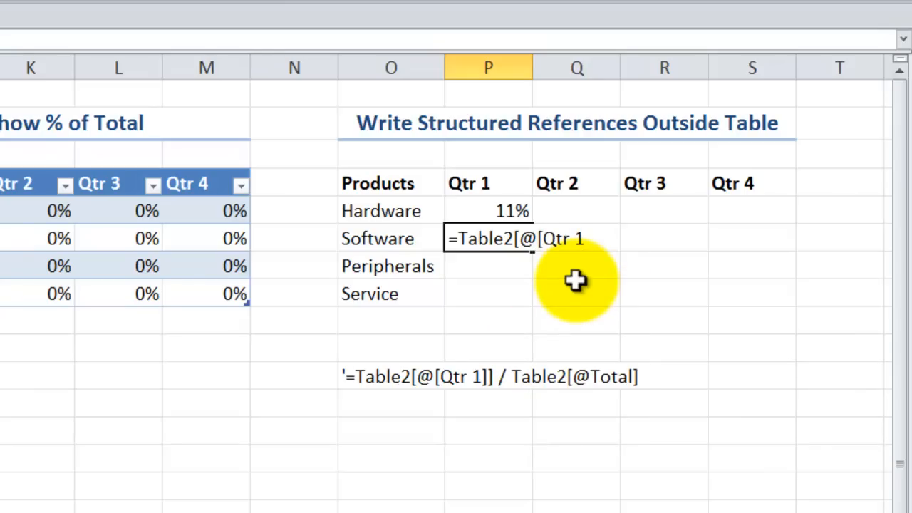
text(]])
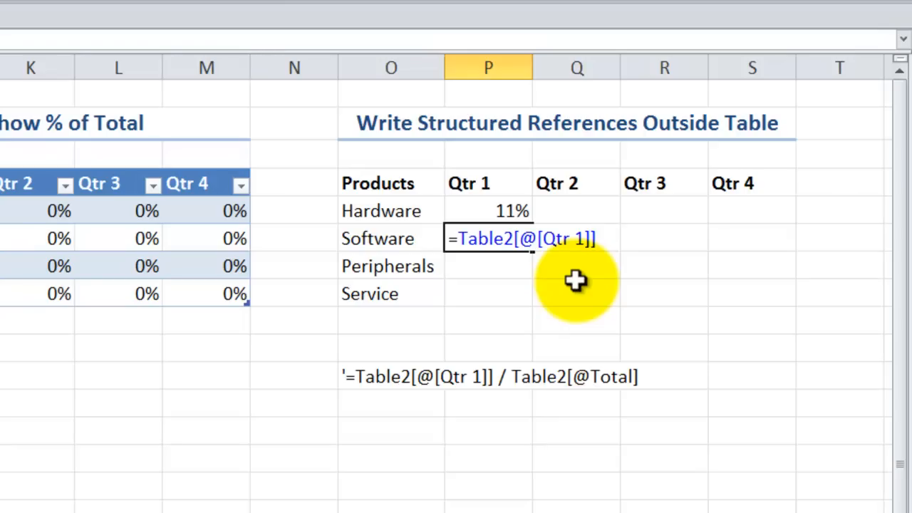
text( / t)
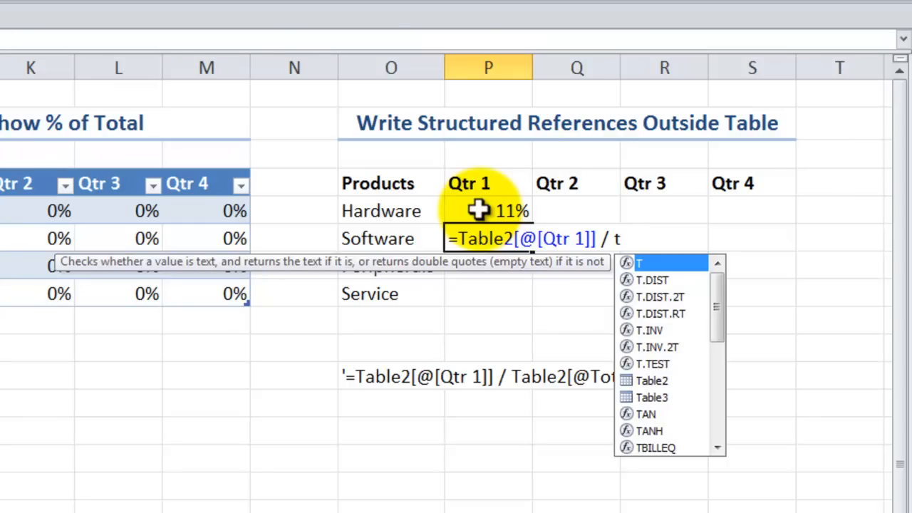
- Add a division operator to the P6 formula, start the divisor's table name with t, and dismiss the formula suggestions
key(Escape)
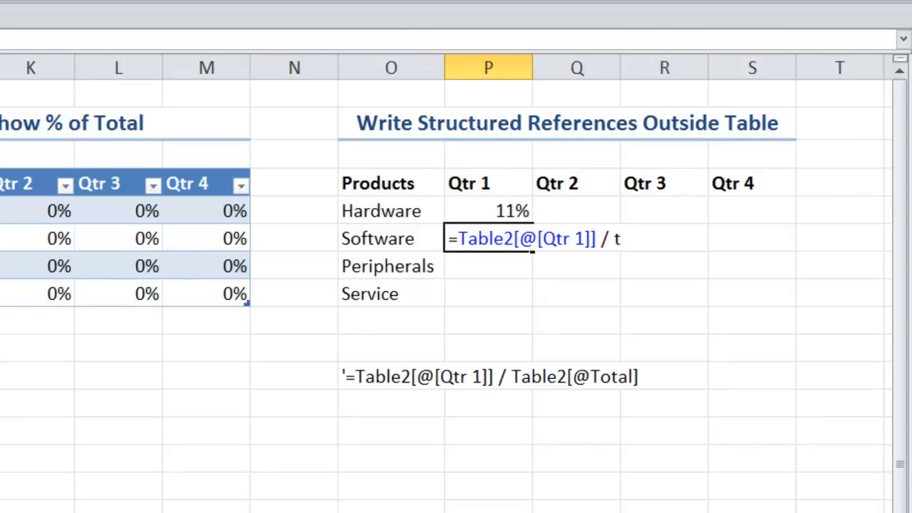